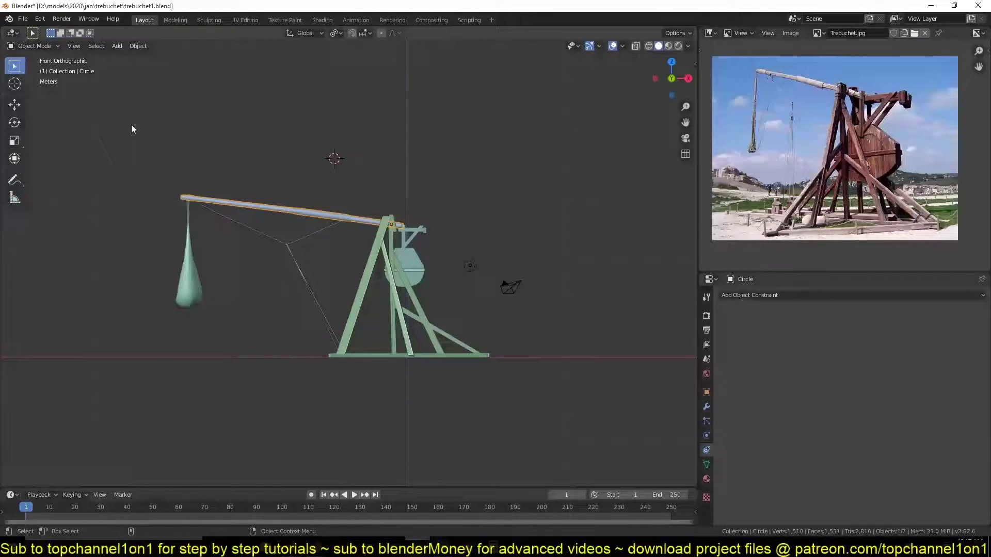
# Sketch annotation arcs and arrows over the scene showing the arm's swing
pyautogui.click(14, 182)
pyautogui.moveTo(112, 253)
pyautogui.mouseDown()
pyautogui.moveTo(83, 183)
pyautogui.moveTo(218, 110)
pyautogui.mouseUp()
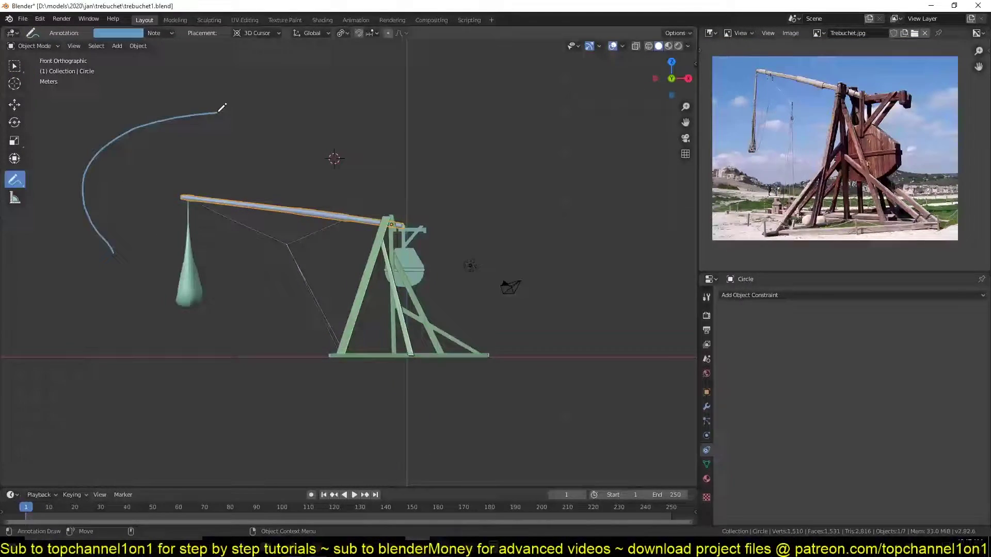
pyautogui.moveTo(321, 150); pyautogui.dragTo(240, 163)
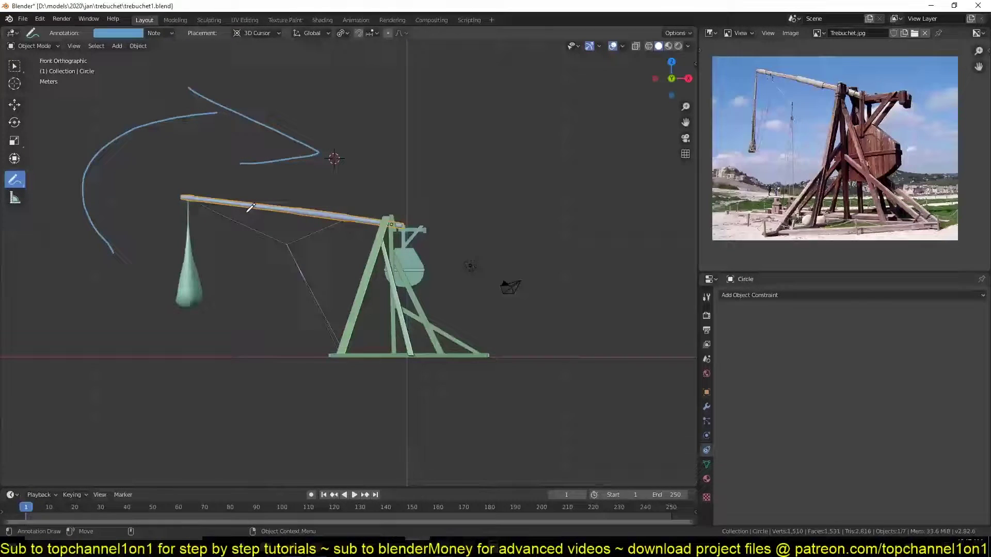
pyautogui.moveTo(328, 120); pyautogui.dragTo(319, 151)
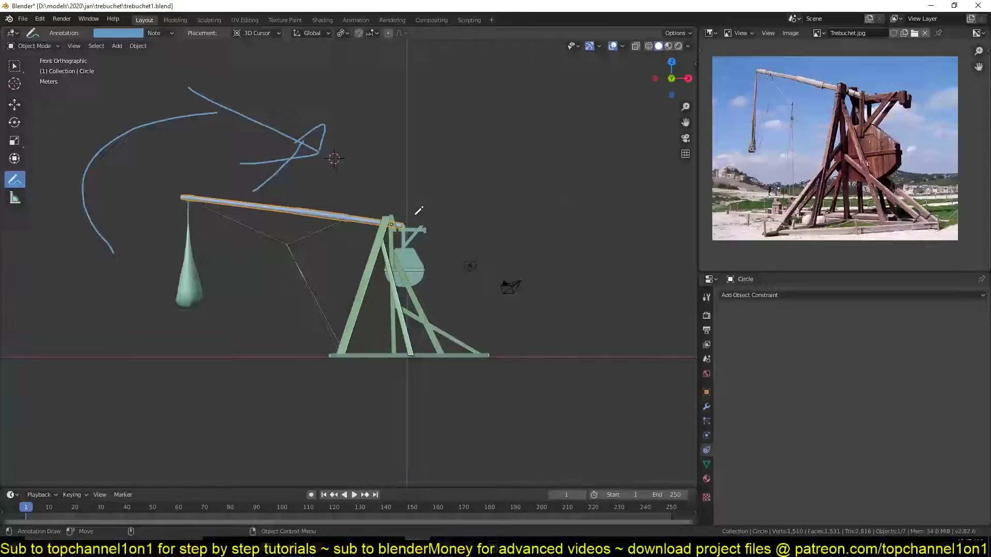
pyautogui.moveTo(442, 266); pyautogui.dragTo(442, 268)
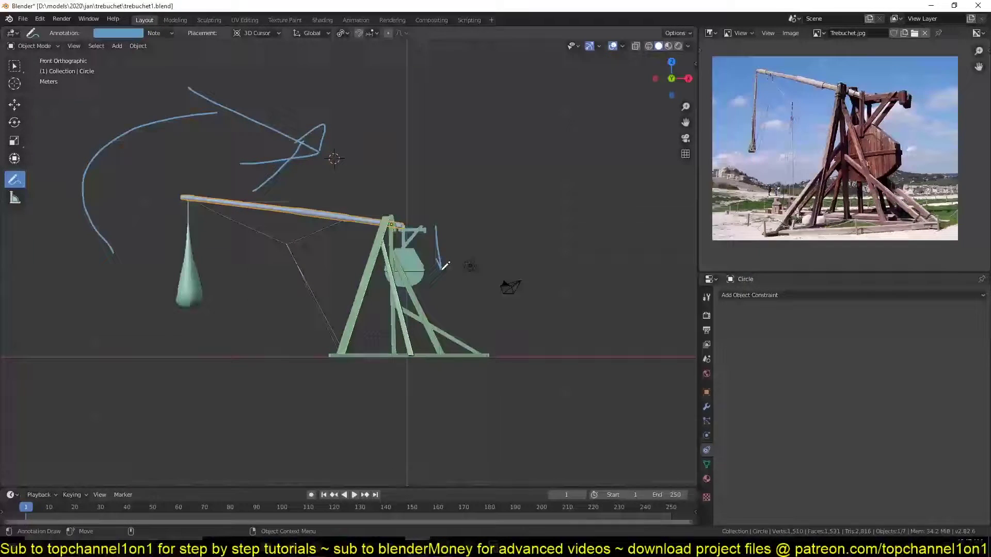
pyautogui.scroll(3, 333, 158)
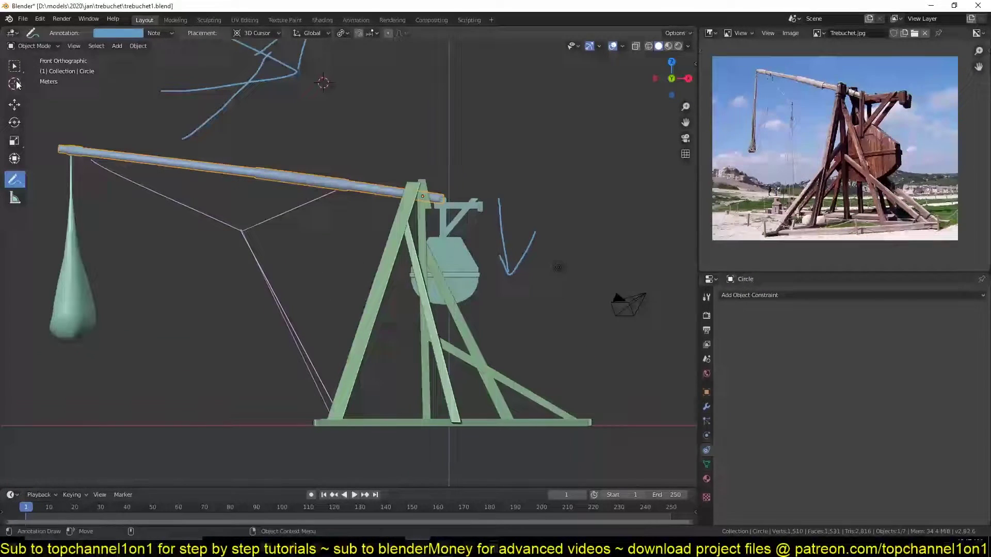
# Rotate the arm about its pivot to demonstrate the swing, then reframe the view
pyautogui.click(14, 104)
pyautogui.press('r')
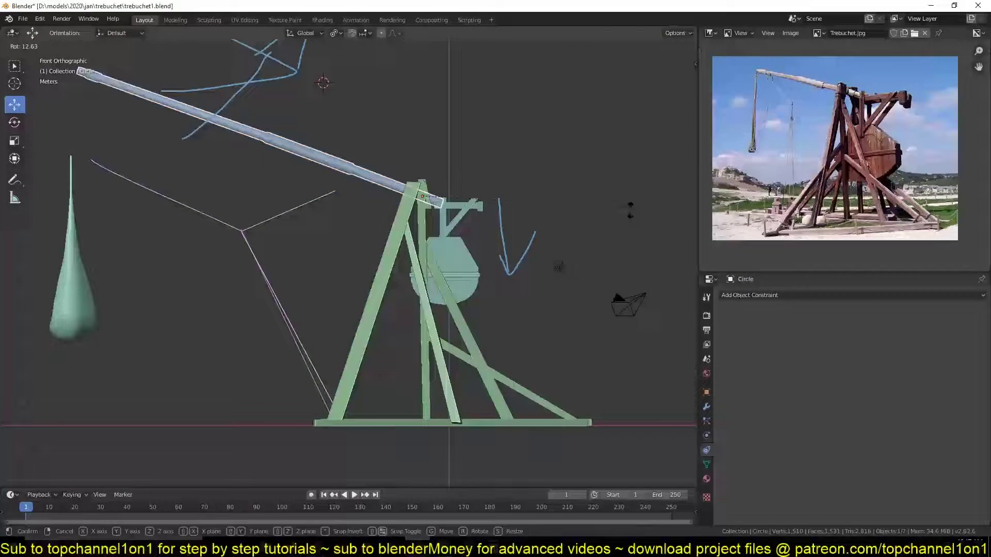
pyautogui.click(345, 134)
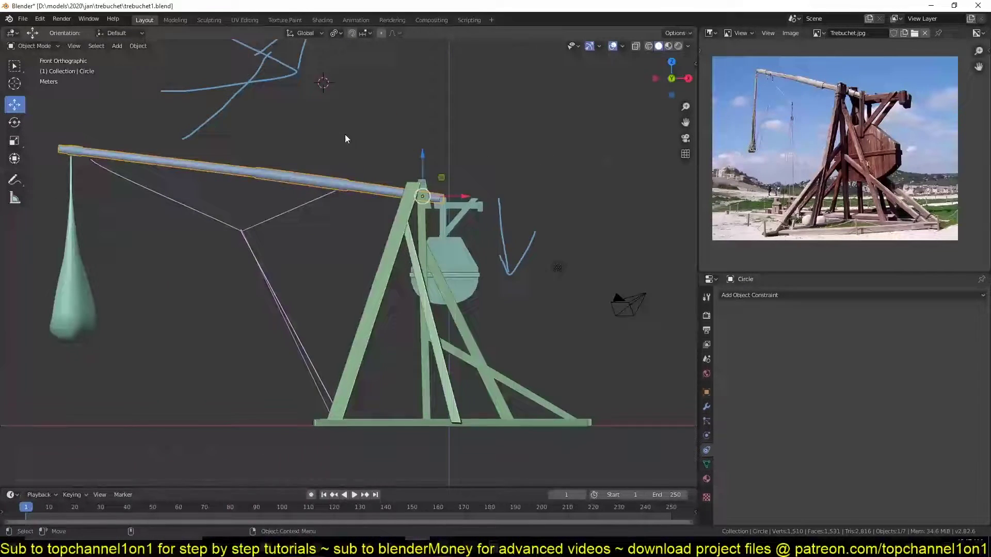
pyautogui.keyDown('shift'); pyautogui.moveTo(344, 134); pyautogui.dragTo(245, 194, button='middle'); pyautogui.keyUp('shift')
pyautogui.scroll(-1, 279, 180)
# Delete the annotation layer along with its sketches
pyautogui.click(14, 180)
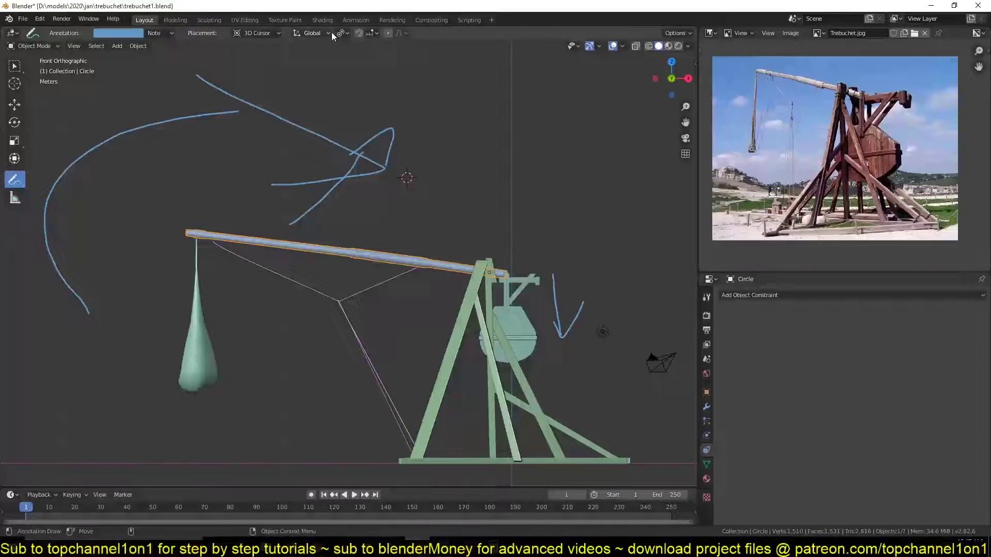
pyautogui.click(172, 33)
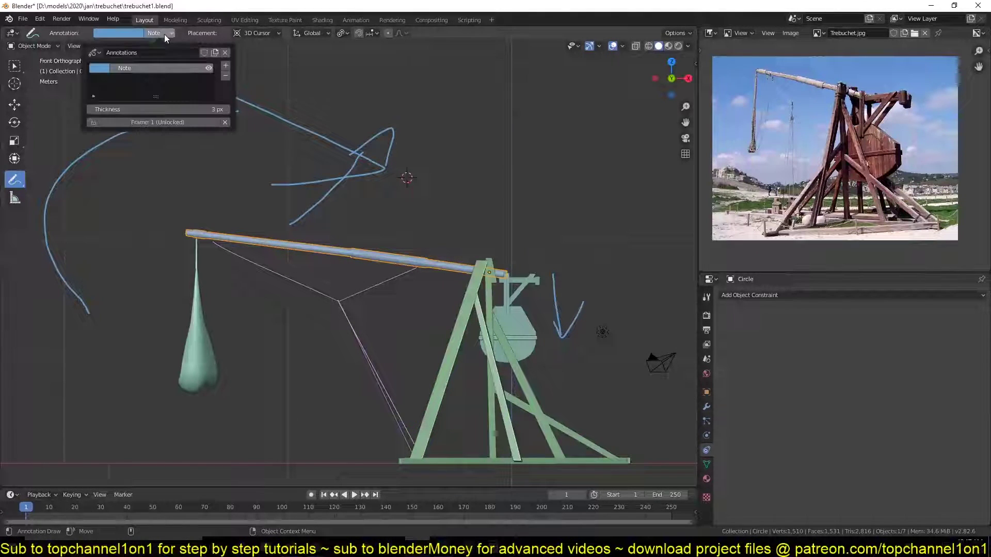
pyautogui.click(212, 70)
# Add a cube to the scene, replacing a first one that was deleted
pyautogui.click(21, 101)
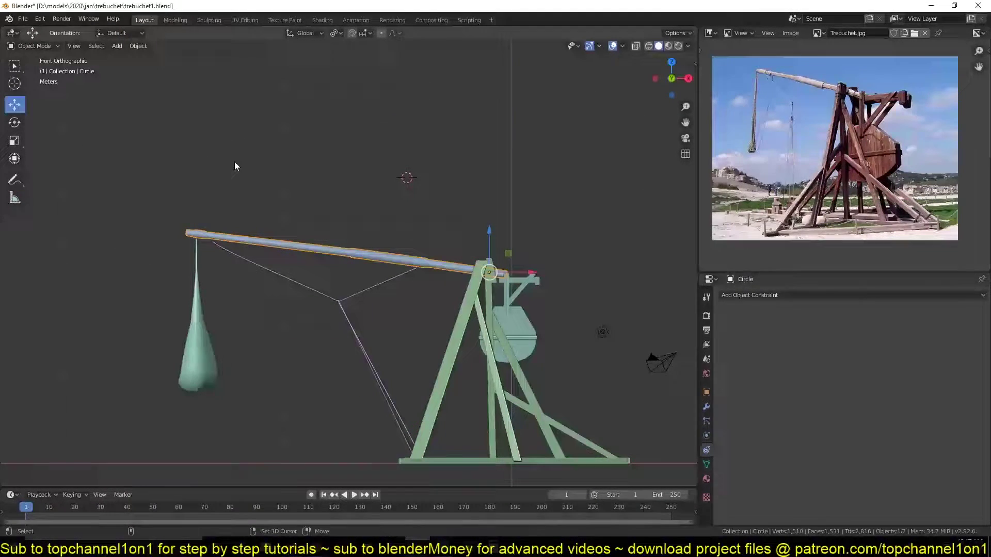
pyautogui.hotkey('shift', 'a')
pyautogui.moveTo(222, 161)
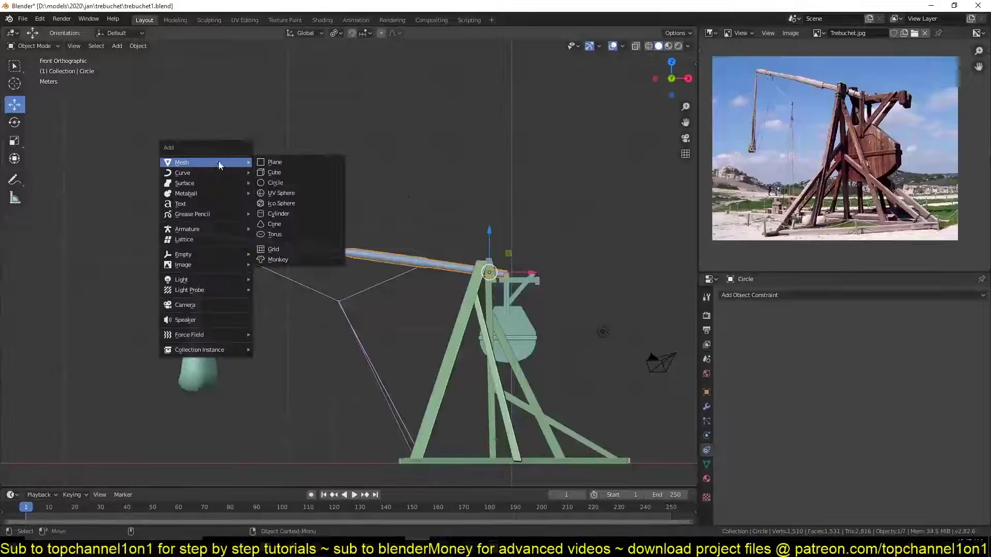
pyautogui.click(277, 174)
pyautogui.press('x')
pyautogui.click(277, 174)
pyautogui.hotkey('shift', 'a')
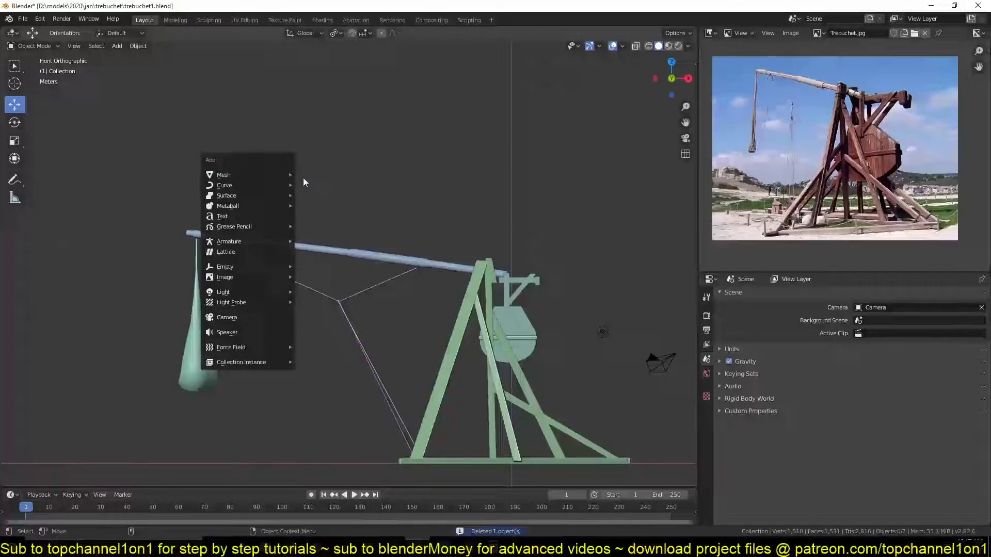
pyautogui.moveTo(275, 174)
pyautogui.click(321, 186)
# Scale the cube to 0.243 along X and 0.372 along Y
pyautogui.press('s')
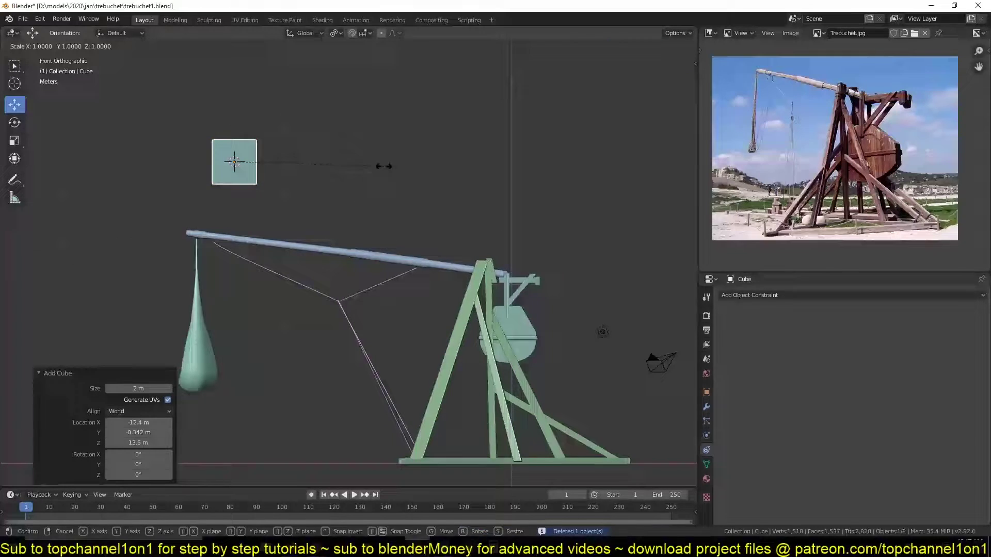
pyautogui.press('x')
pyautogui.click(270, 168)
pyautogui.press('KP_7')
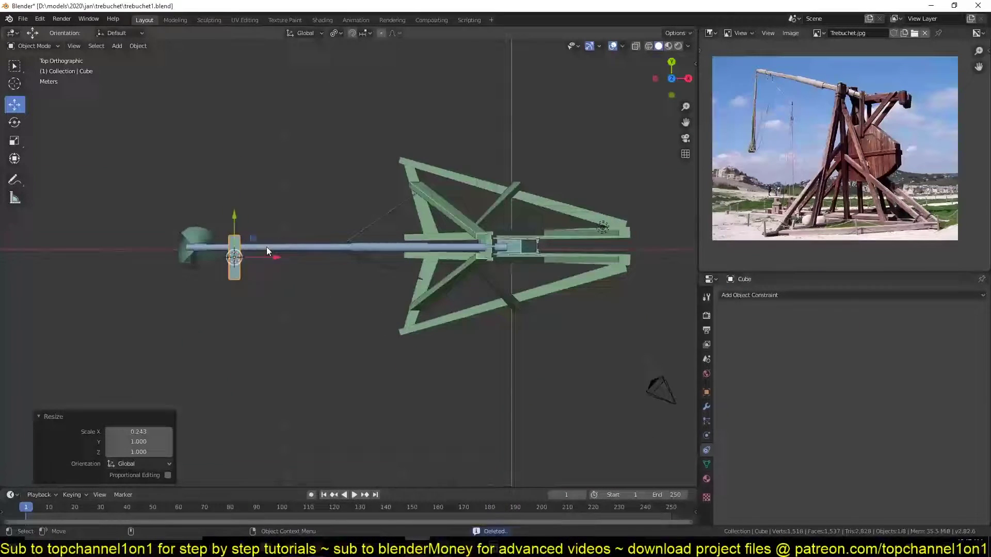
pyautogui.press('s')
pyautogui.press('y')
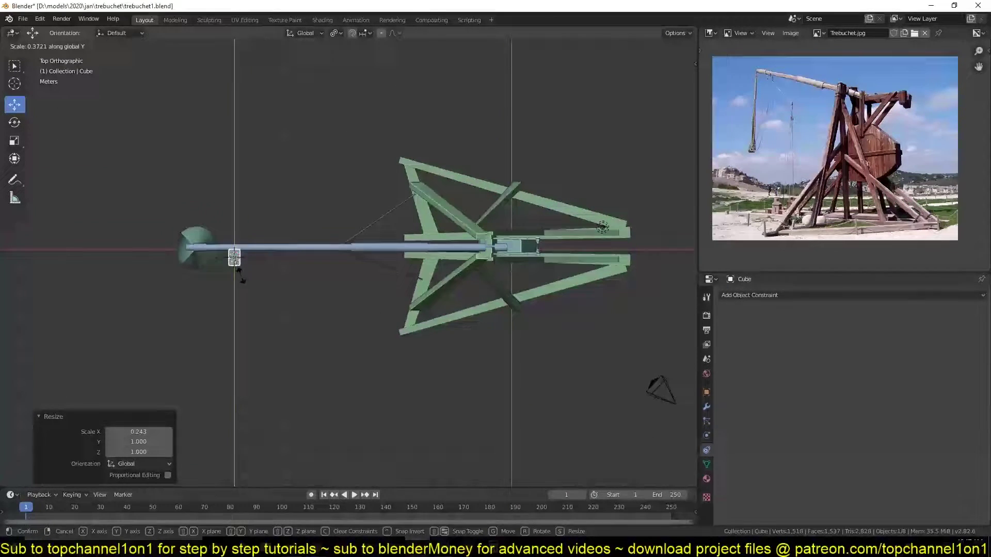
pyautogui.click(239, 270)
pyautogui.press('KP_1')
pyautogui.scroll(2, 275, 182)
pyautogui.scroll(-3, 275, 181)
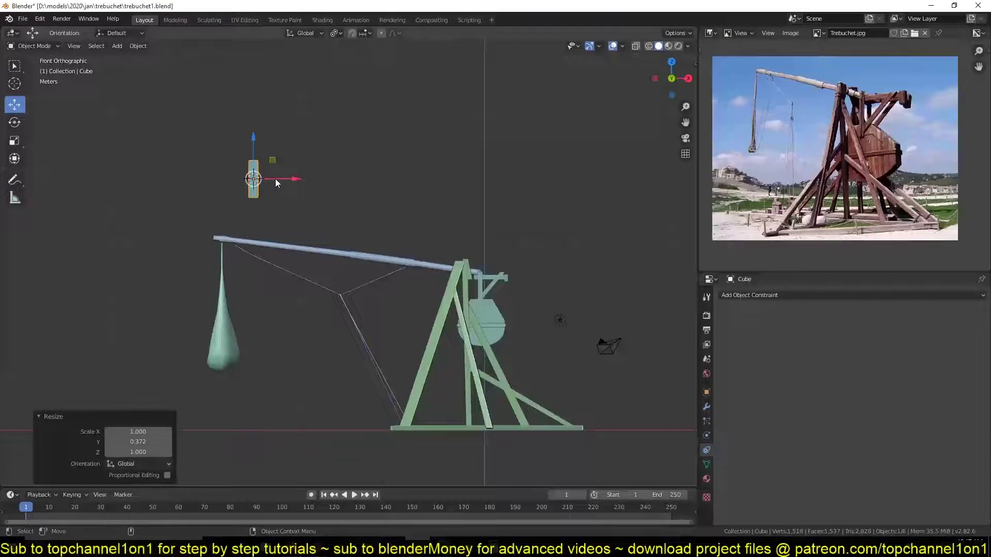
# Move the cube along X above the arm's left part and select the arm
pyautogui.press('g')
pyautogui.press('x')
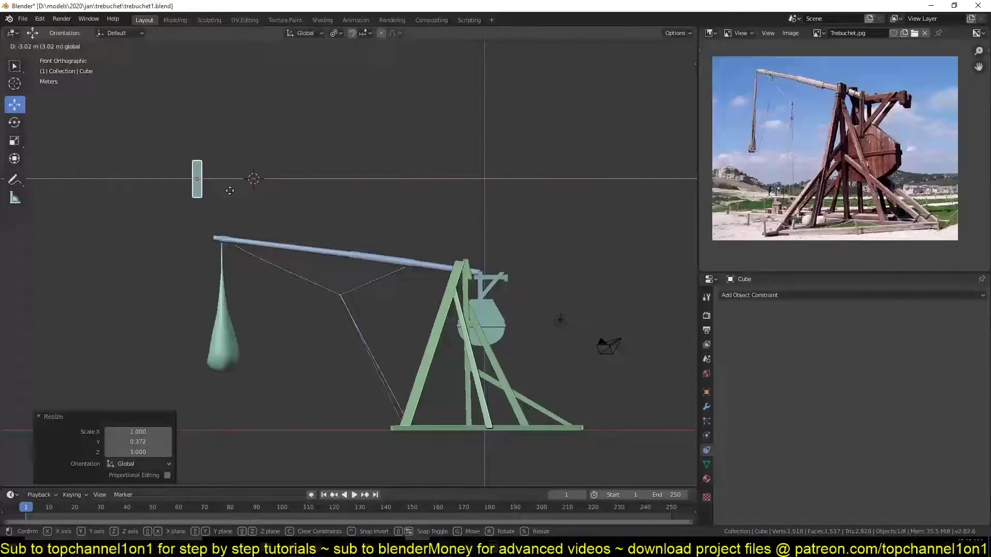
pyautogui.click(322, 180)
pyautogui.click(353, 263)
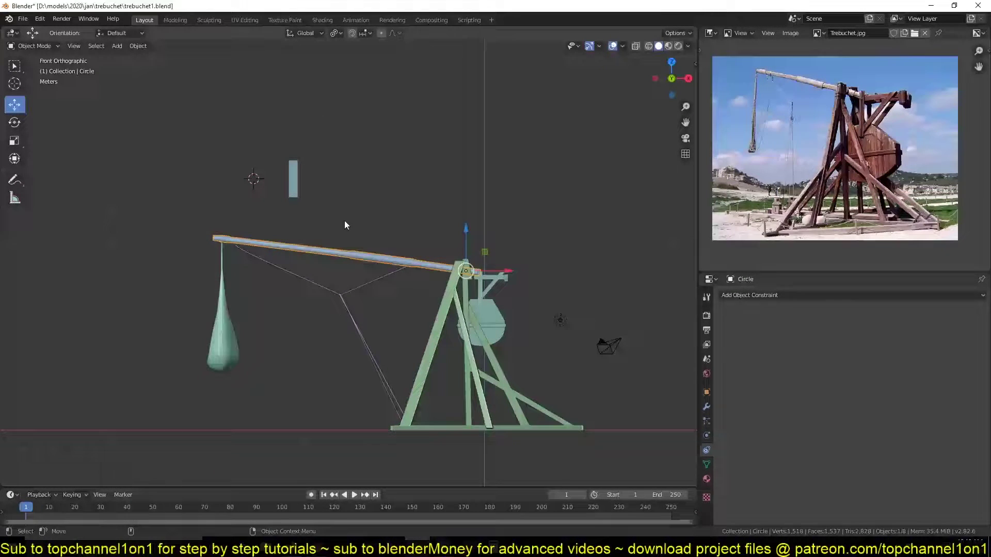
# Show the N-panel transforms, test the arm's Y rotation swing, and leave it at 96.3°
pyautogui.scroll(1, 325, 242)
pyautogui.keyDown('shift'); pyautogui.moveTo(325, 243); pyautogui.dragTo(259, 172, button='middle'); pyautogui.keyUp('shift')
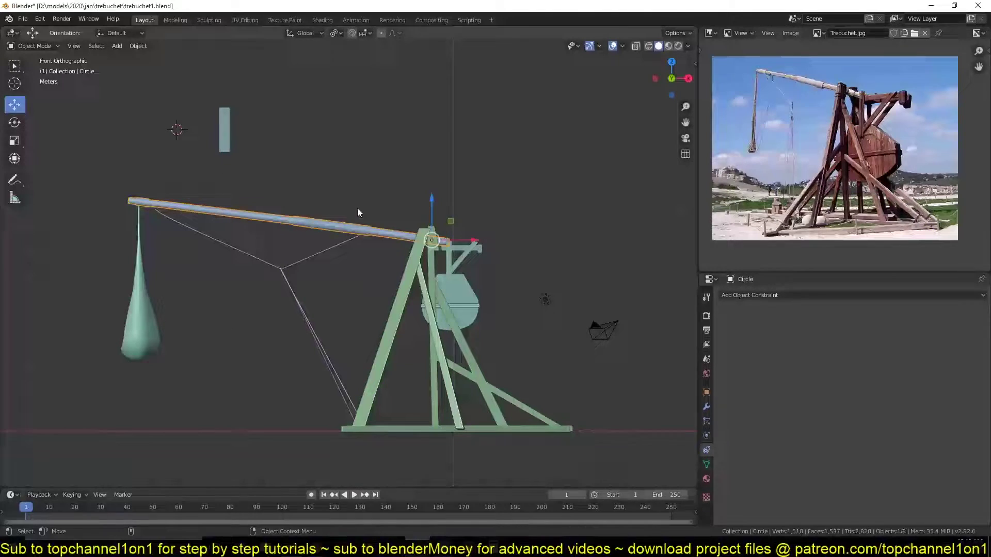
pyautogui.press('n')
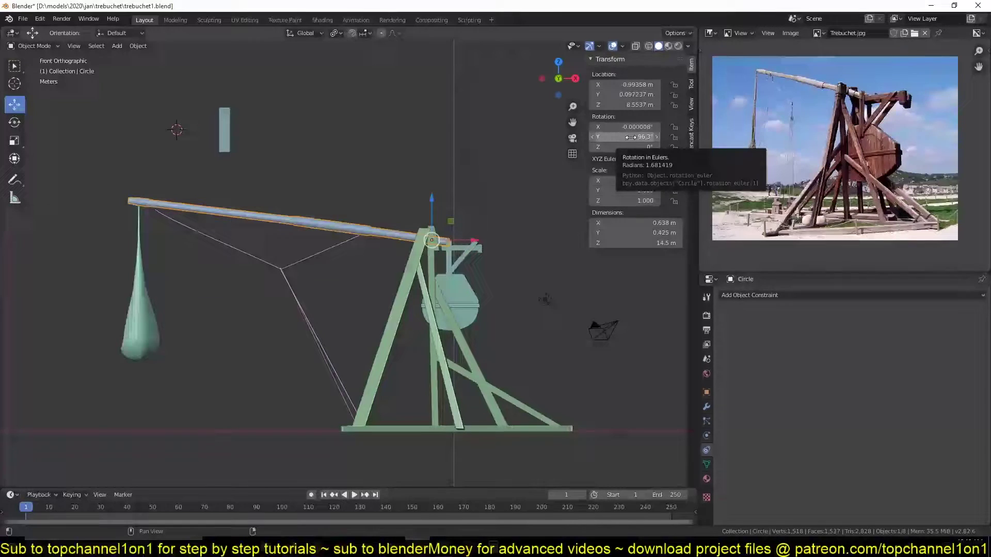
pyautogui.moveTo(630, 137)
pyautogui.mouseDown()
pyautogui.moveTo(655, 137)
pyautogui.moveTo(593, 137)
pyautogui.moveTo(631, 137)
pyautogui.mouseUp()
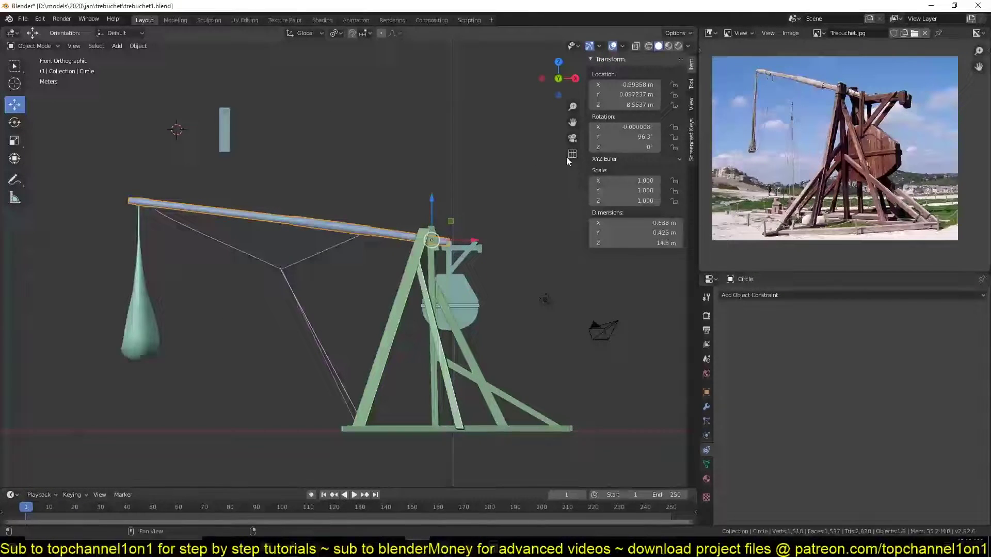
pyautogui.click(224, 137)
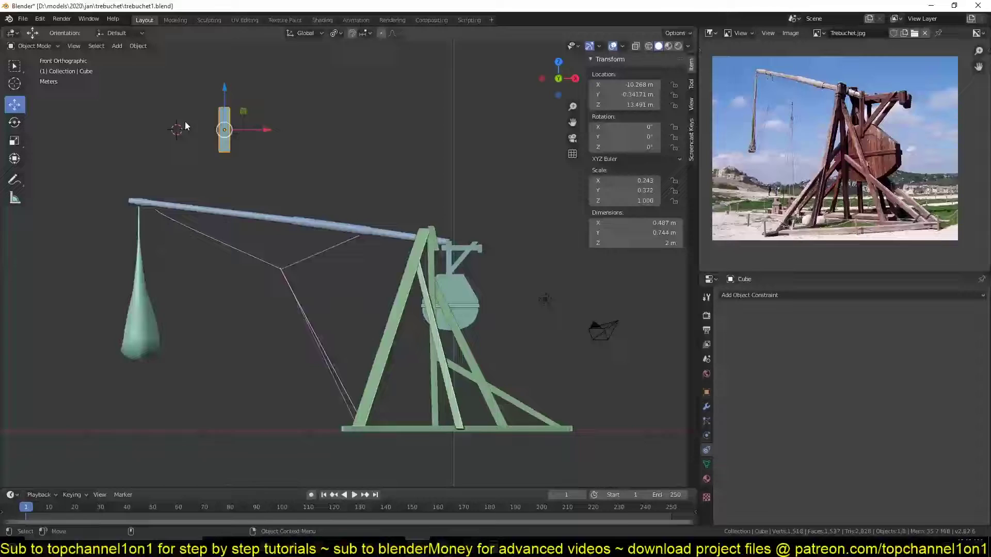
# Add a driver to the arm's Rotation Y field
pyautogui.click(358, 230)
pyautogui.rightClick(634, 137)
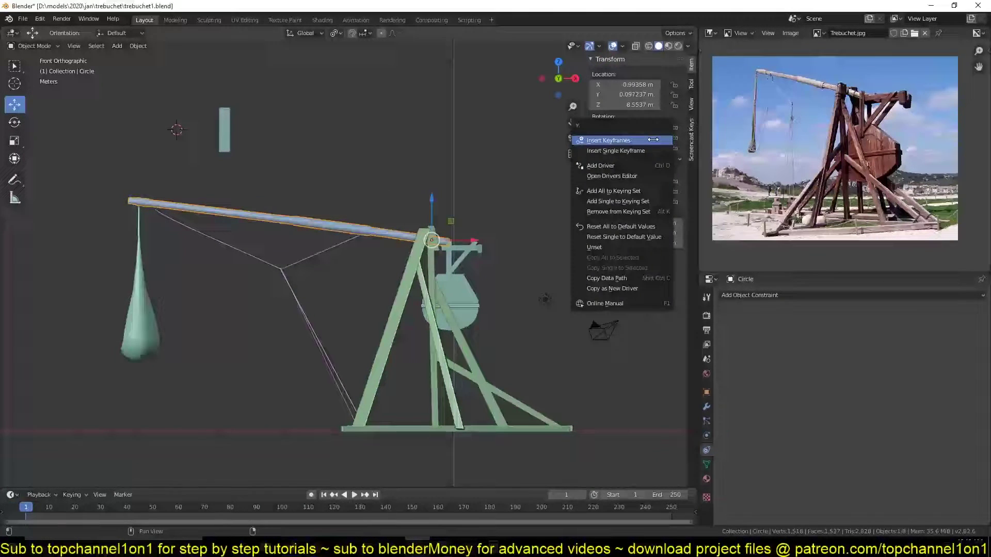
pyautogui.click(615, 166)
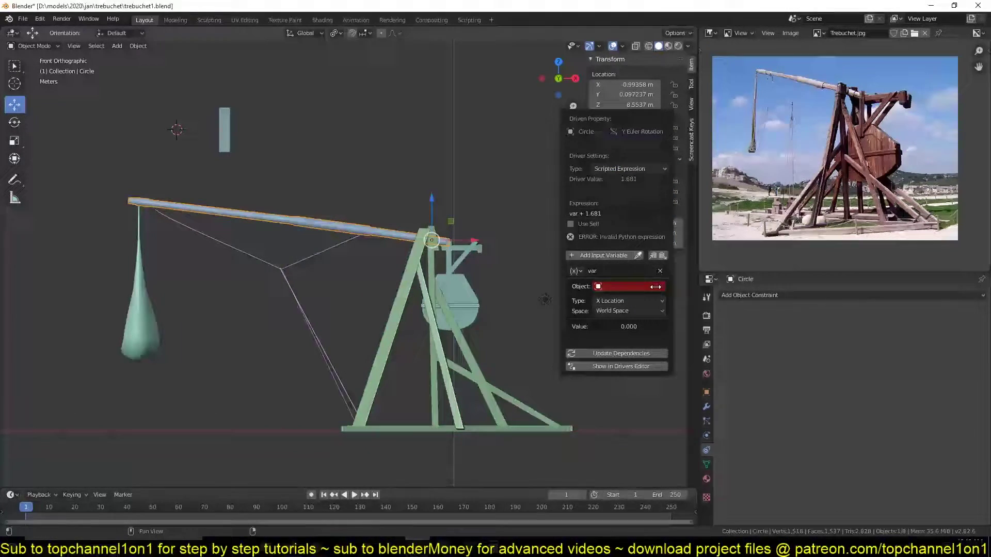
pyautogui.rightClick(636, 136)
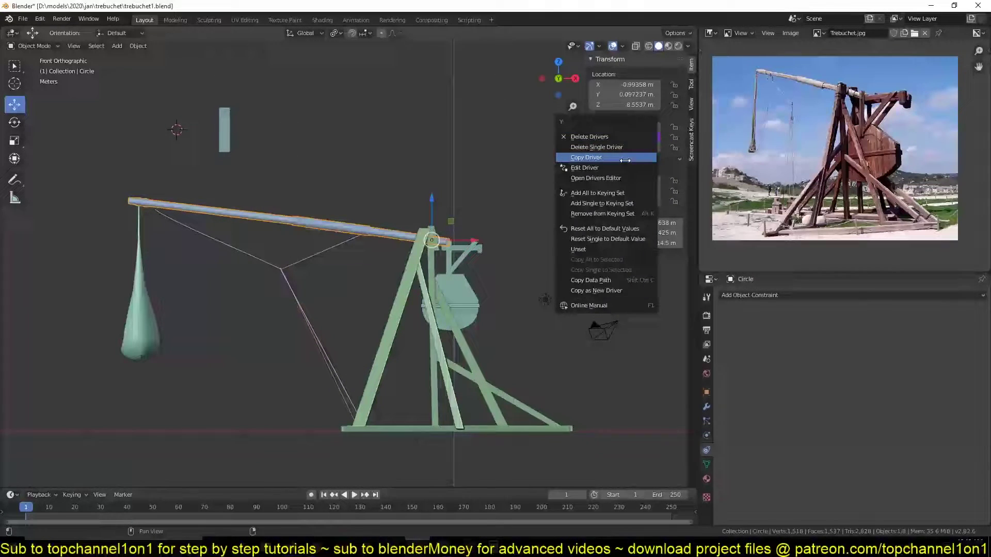
pyautogui.click(614, 178)
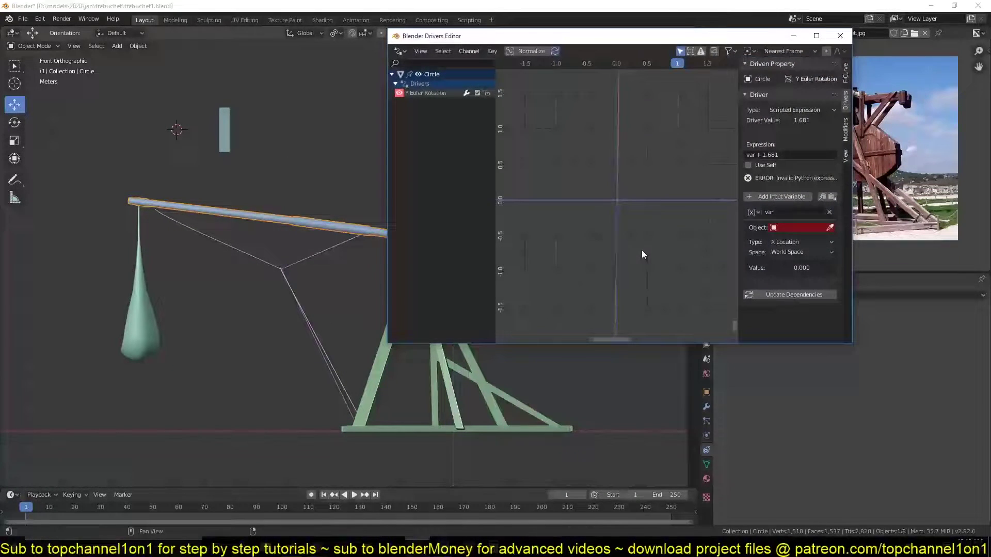
pyautogui.click(840, 35)
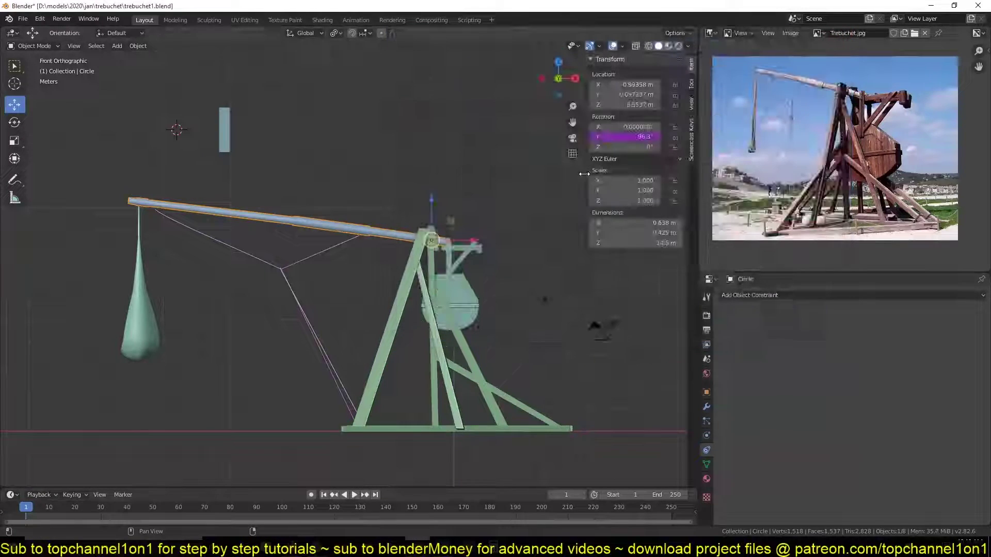
# Edit the driver and set its expression to var + 1.681
pyautogui.rightClick(625, 139)
pyautogui.click(625, 130)
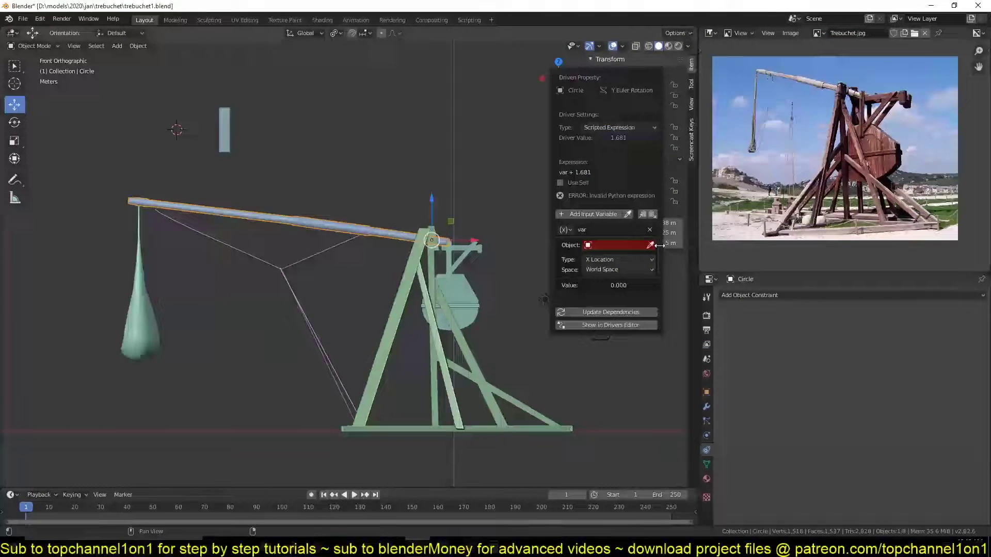
pyautogui.click(625, 245)
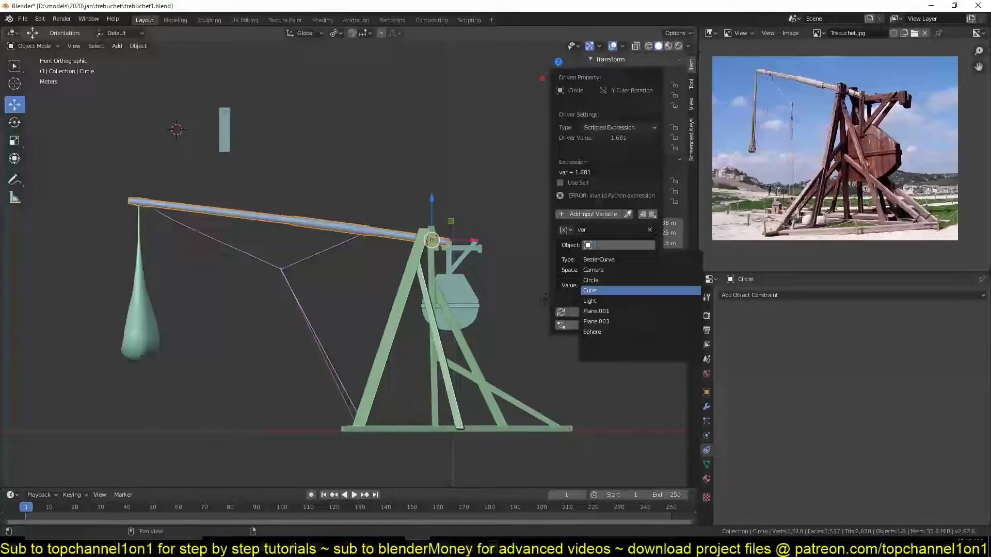
pyautogui.click(226, 138)
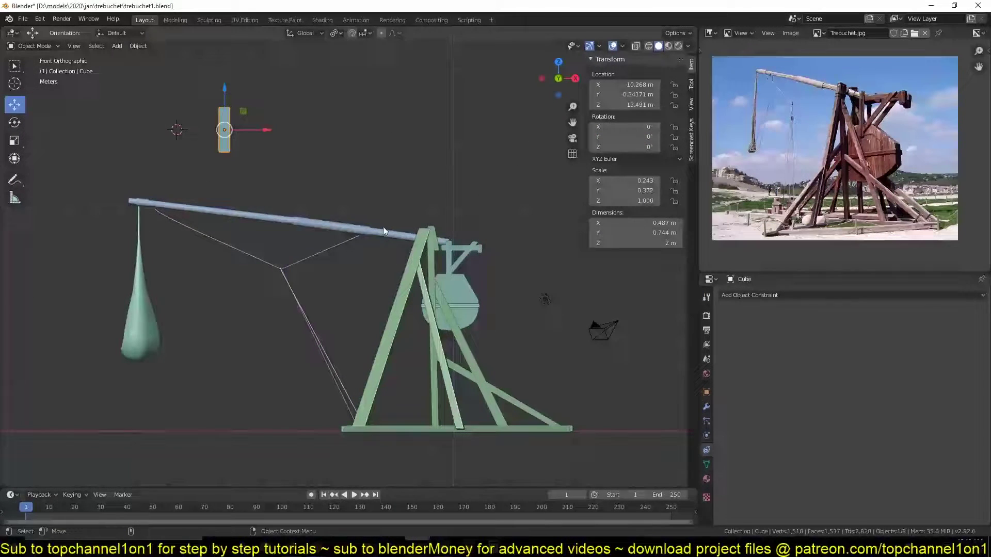
pyautogui.click(350, 233)
pyautogui.doubleClick(645, 137)
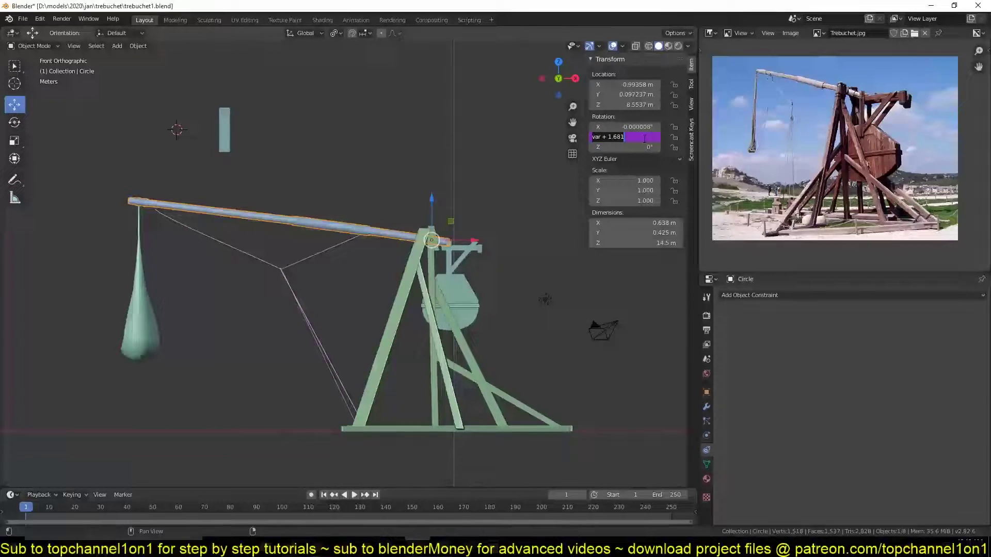
pyautogui.press('Return')
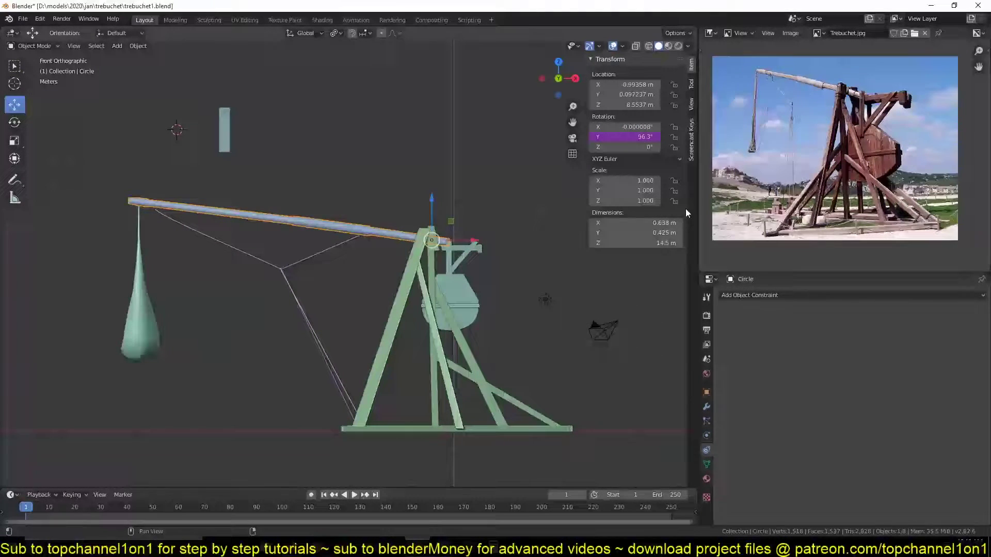
# Switch the Properties area to a widened Drivers editor showing the beam's Y rotation driver
pyautogui.click(709, 279)
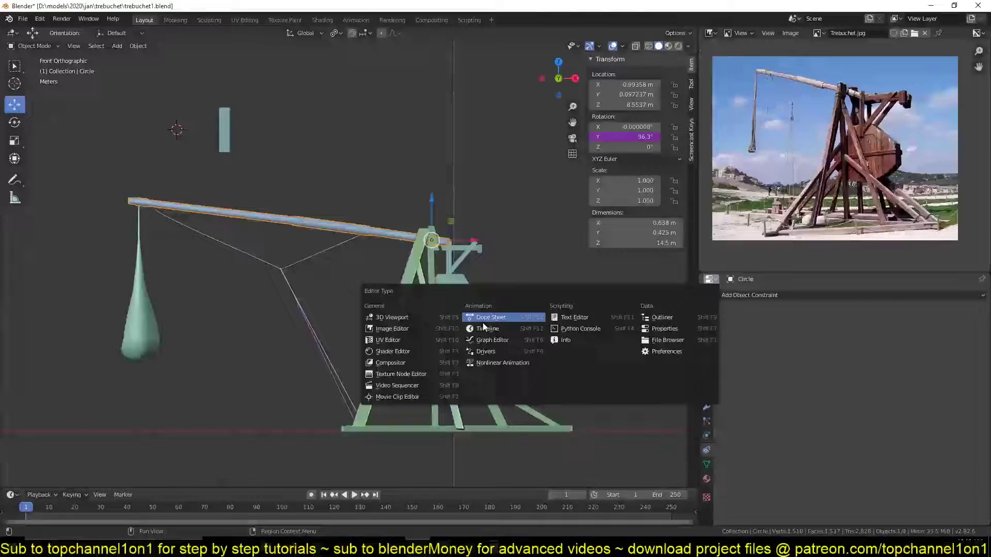
pyautogui.click(485, 351)
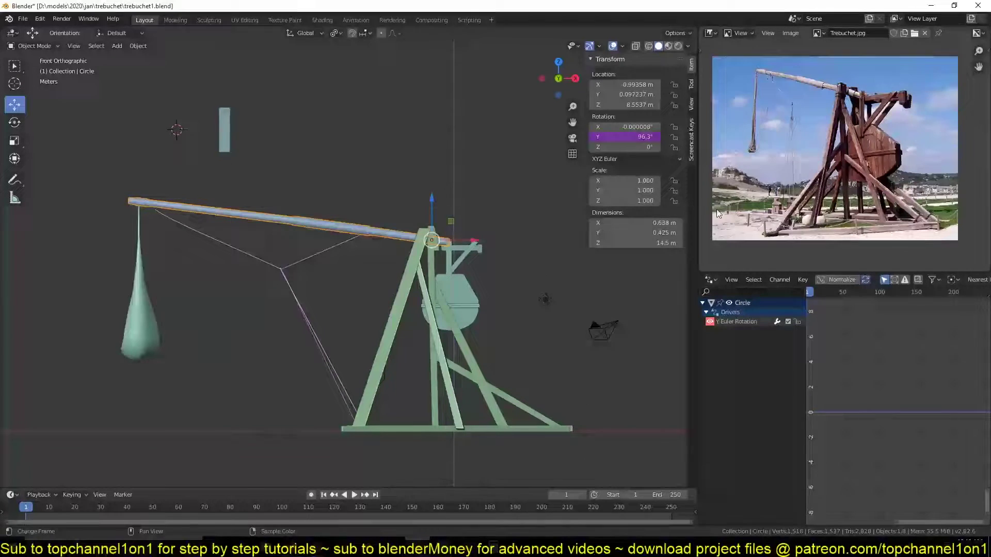
pyautogui.rightClick(619, 137)
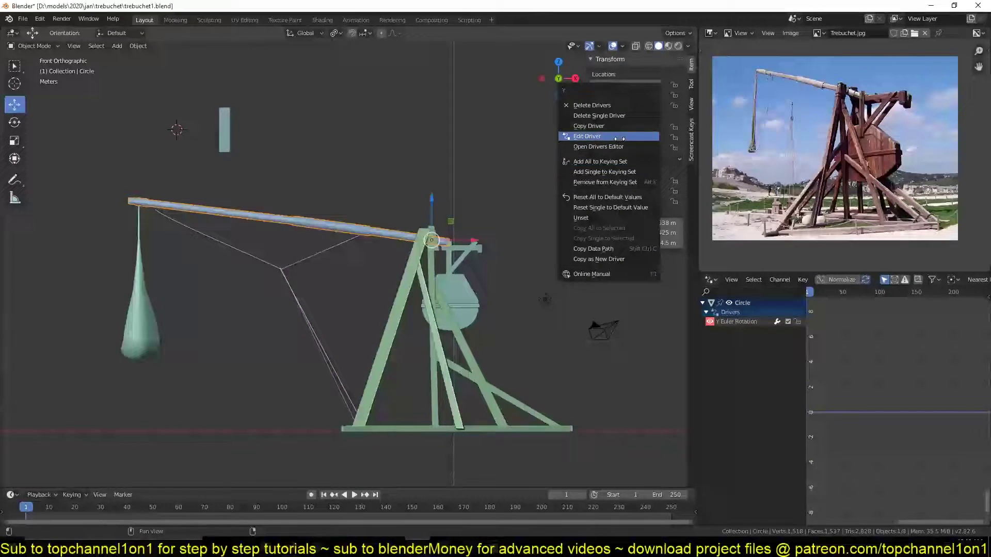
pyautogui.click(619, 136)
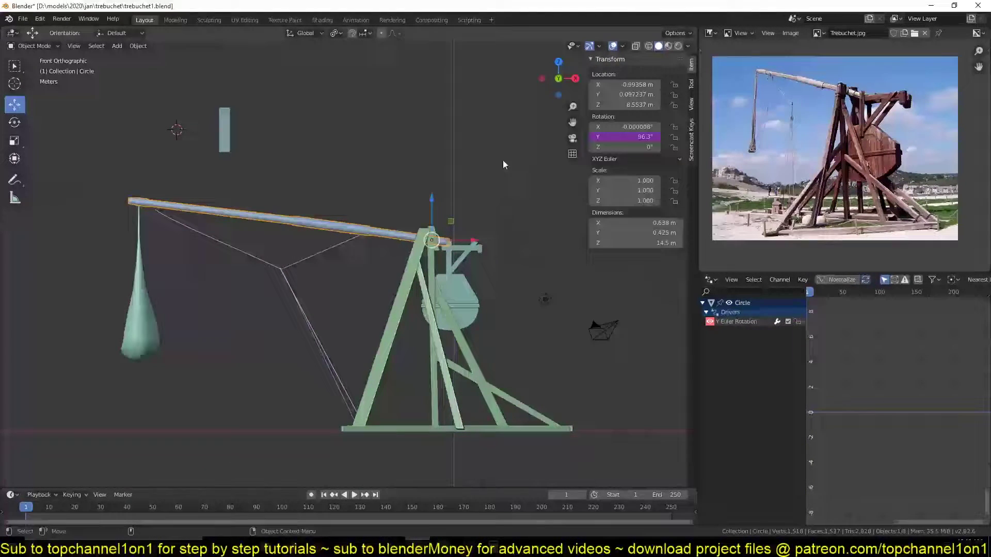
pyautogui.moveTo(692, 322); pyautogui.dragTo(565, 328)
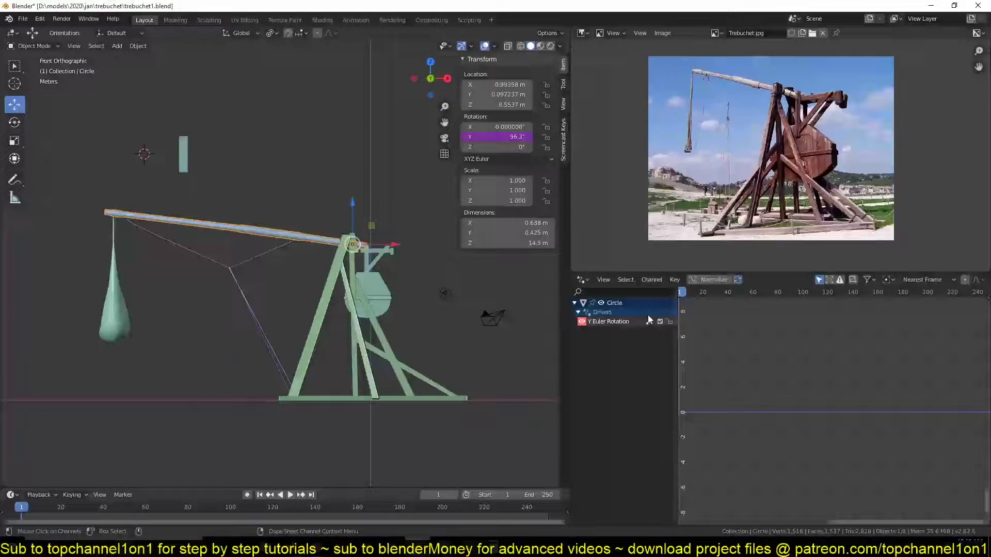
# In the Drivers sidebar tab, set the driver variable's Object to Cube
pyautogui.press('n')
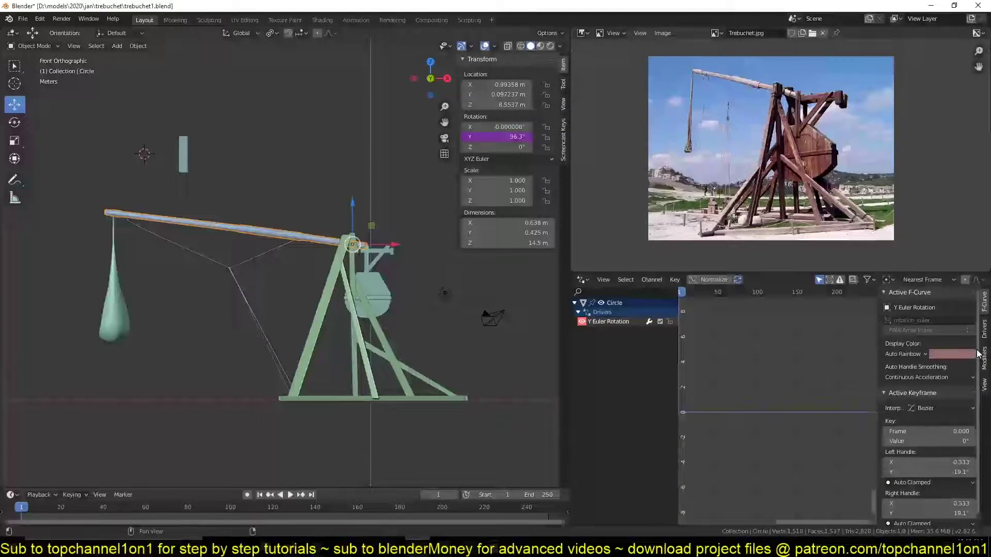
pyautogui.click(984, 328)
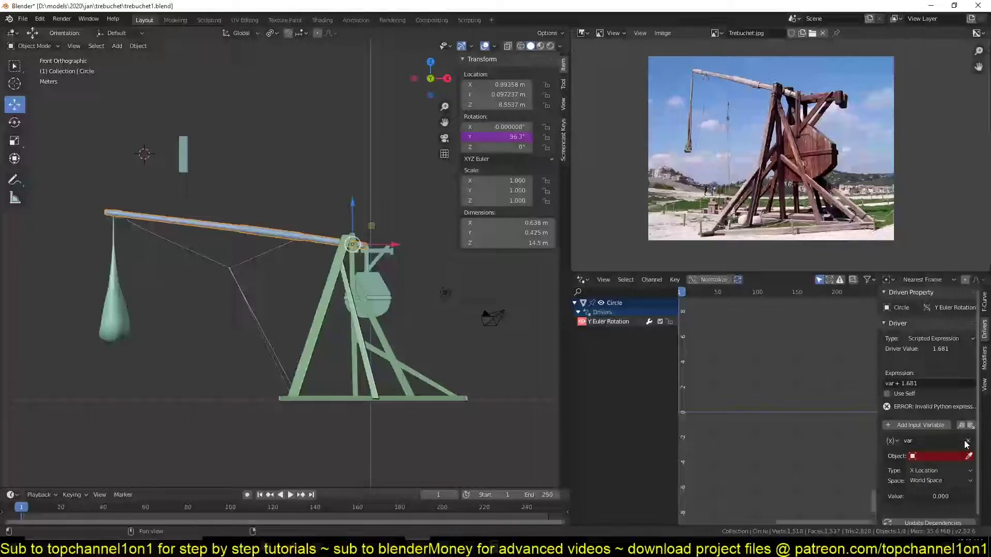
pyautogui.click(968, 456)
pyautogui.click(184, 150)
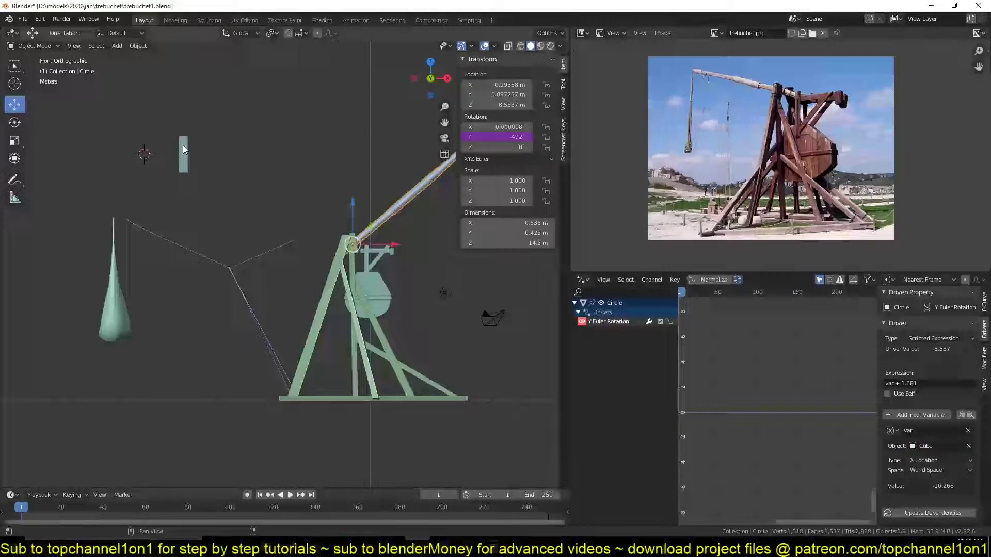
# Slide the Cube along X to −13.152 m to swing the arm, then reselect the beam
pyautogui.click(186, 150)
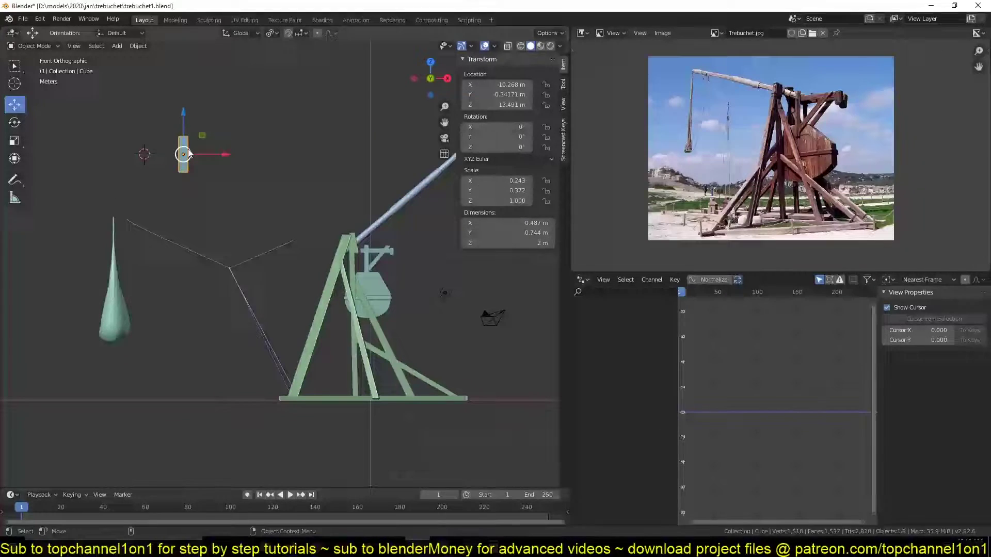
pyautogui.press('g')
pyautogui.press('x')
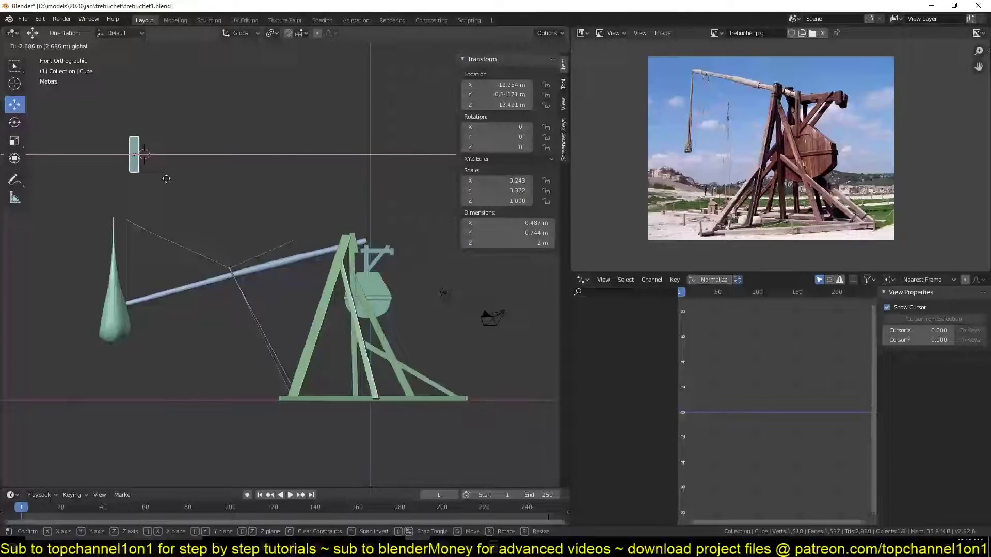
pyautogui.click(186, 174)
pyautogui.moveTo(185, 175); pyautogui.dragTo(288, 137, button='middle')
pyautogui.press('g')
pyautogui.press('x')
pyautogui.click(206, 134)
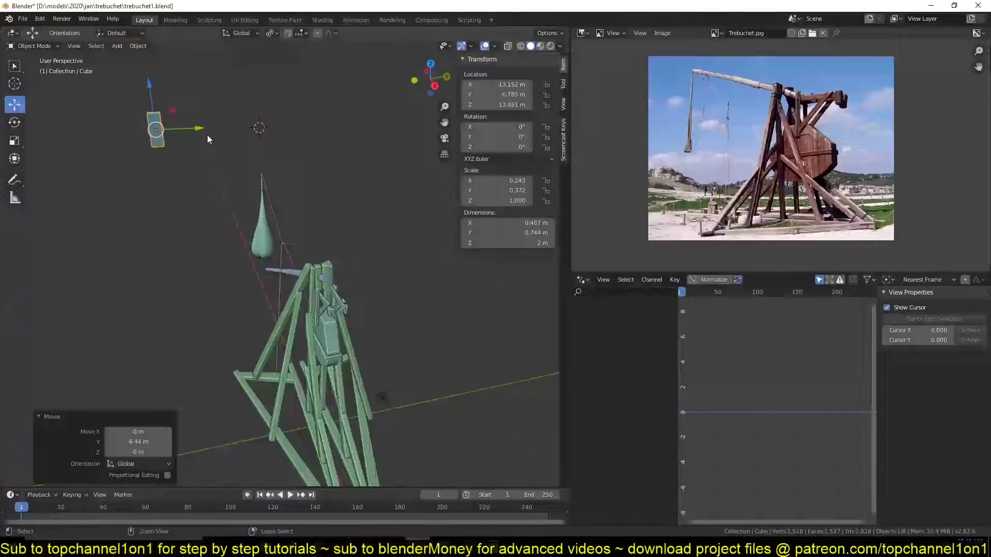
pyautogui.hotkey('ctrl', 'z')
pyautogui.press('KP_1')
pyautogui.click(291, 270)
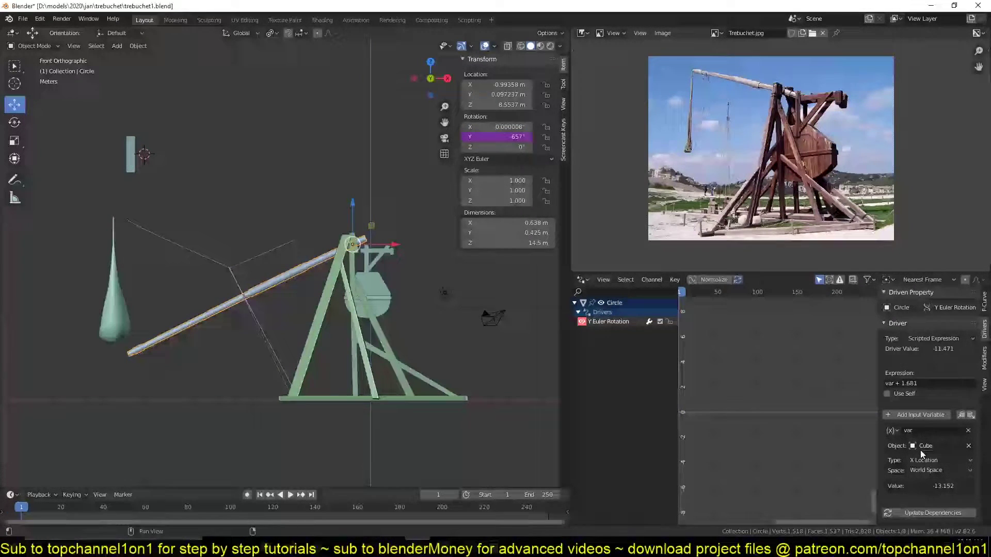
# Slide the Cube along X to −13.774 m, check its Location X, and reselect the beam
pyautogui.click(129, 164)
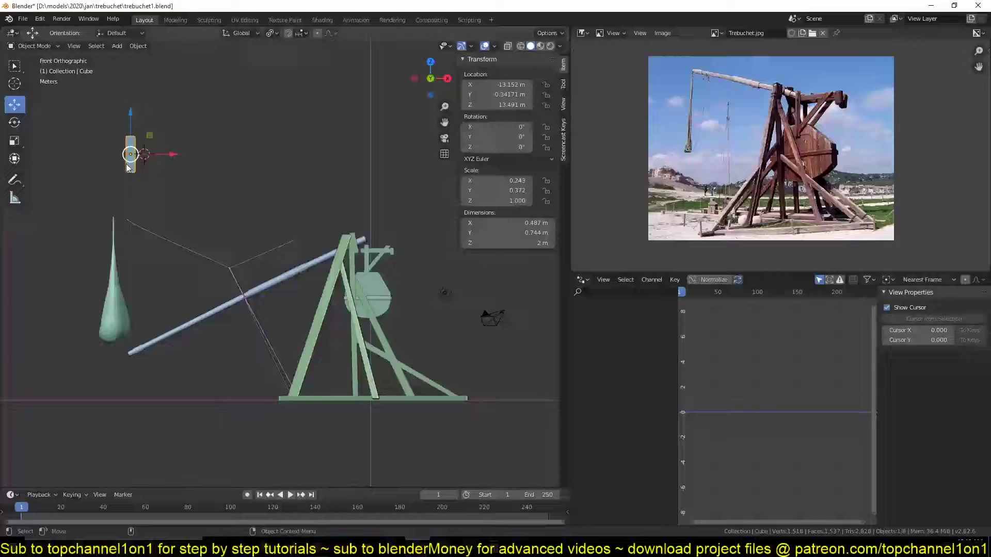
pyautogui.moveTo(163, 161)
pyautogui.mouseDown()
pyautogui.moveTo(355, 161)
pyautogui.moveTo(172, 161)
pyautogui.mouseUp()
pyautogui.rightClick(176, 163)
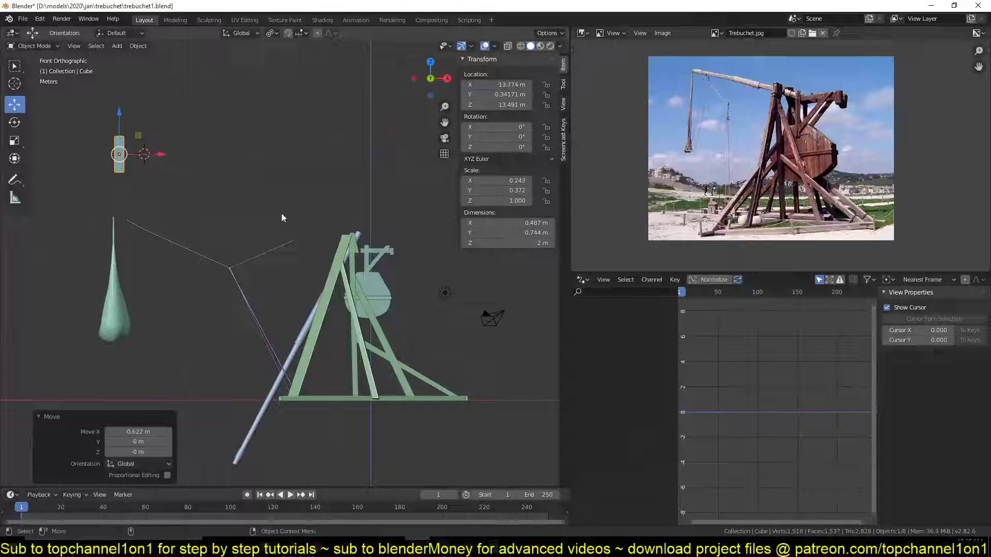
pyautogui.click(293, 333)
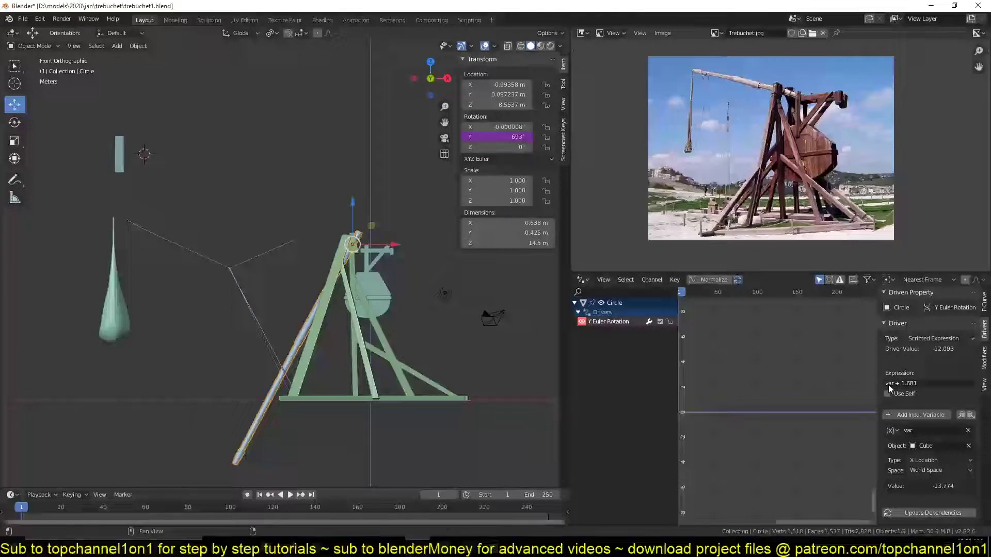
pyautogui.click(115, 165)
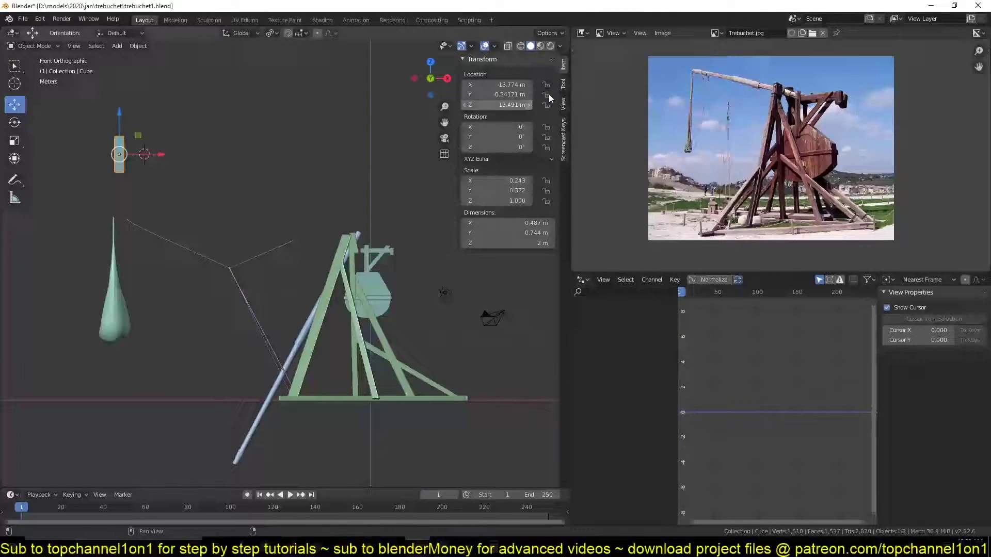
pyautogui.click(507, 86)
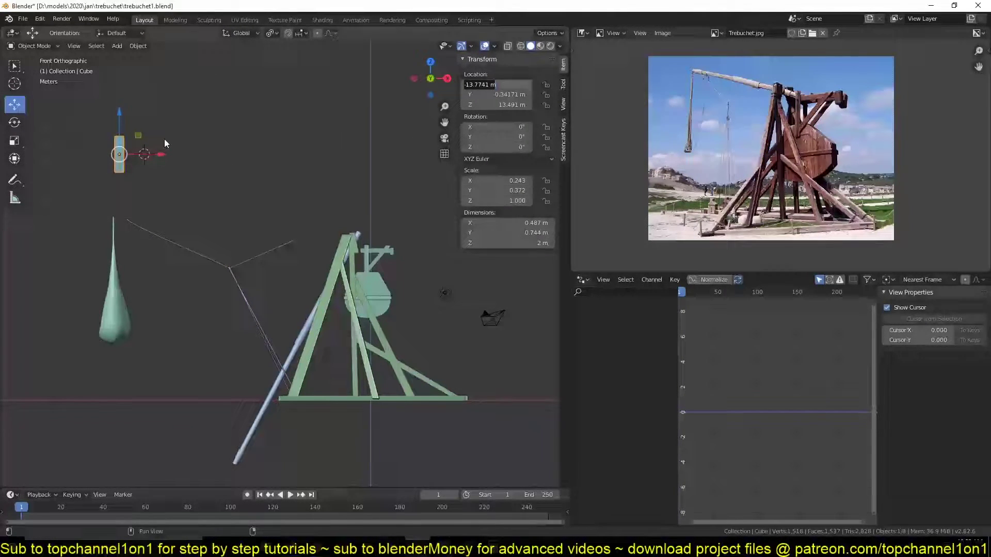
pyautogui.press('Escape')
pyautogui.click(302, 319)
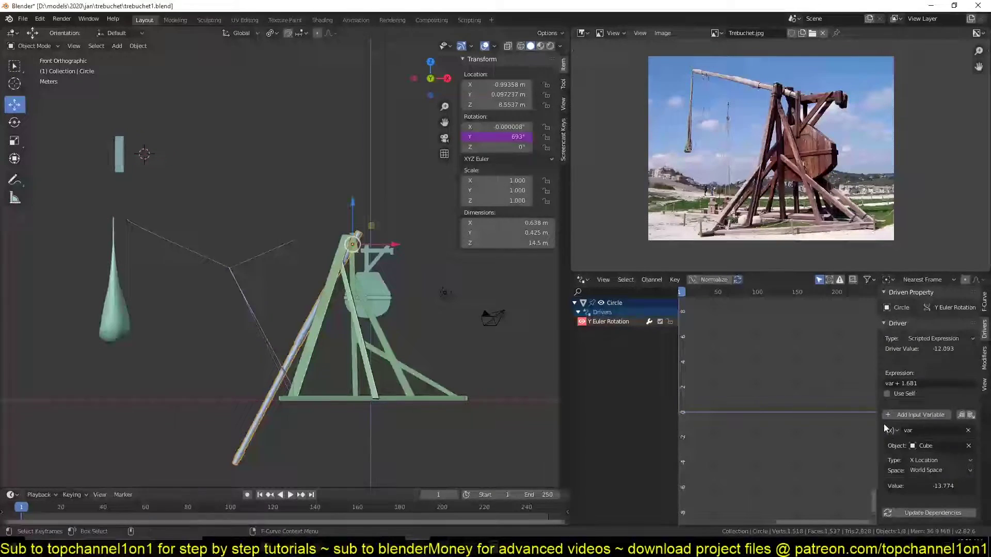
pyautogui.click(277, 383)
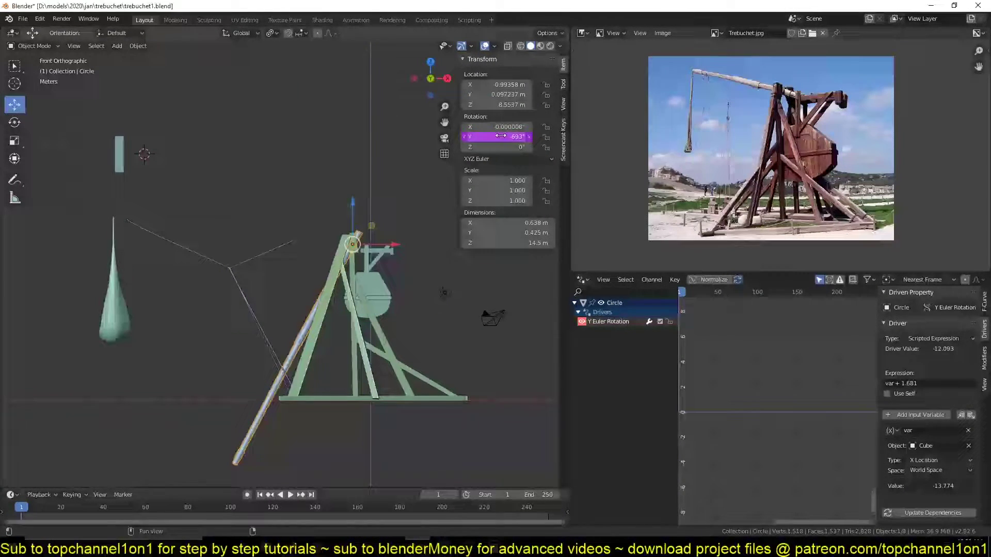
# Delete the beam's single Y rotation driver and check the arm now rotates freely
pyautogui.rightClick(486, 135)
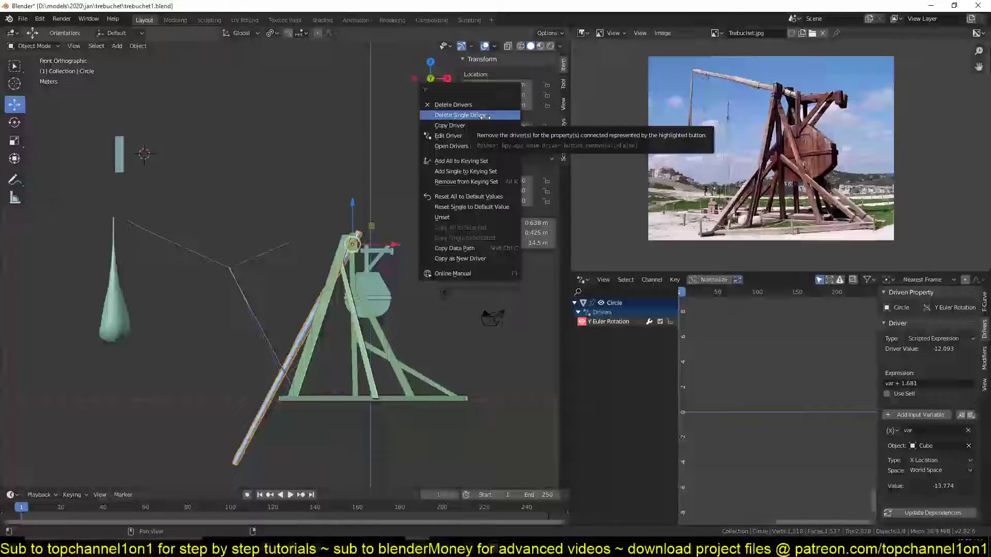
pyautogui.click(488, 105)
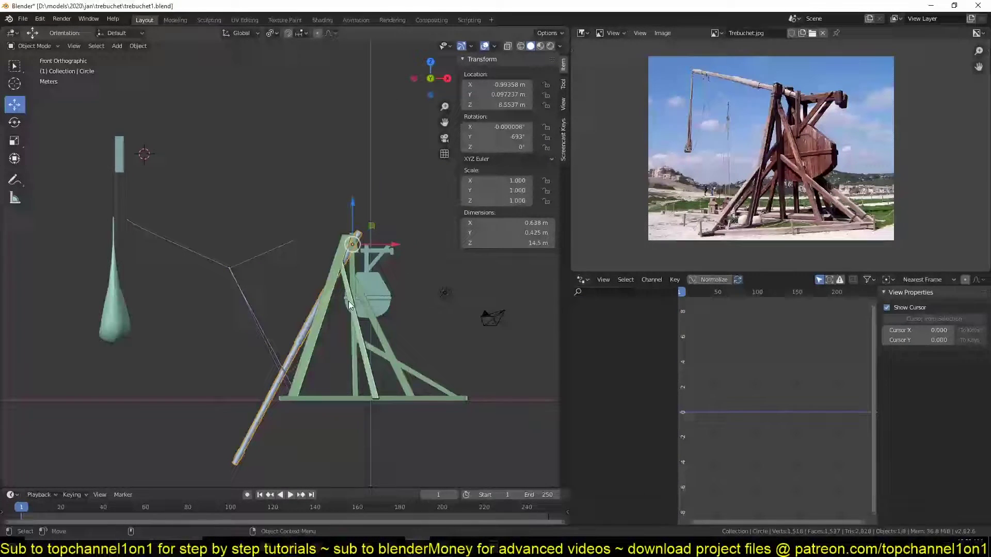
pyautogui.press('r')
pyautogui.click(426, 398)
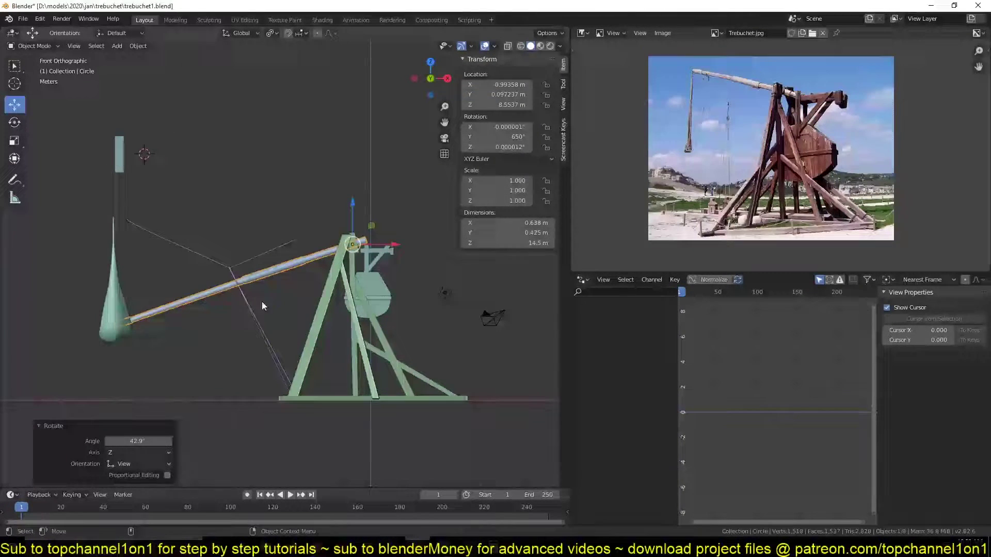
# Clear the beam's rotation with Alt+R so its Y rotation reads 0°
pyautogui.click(121, 147)
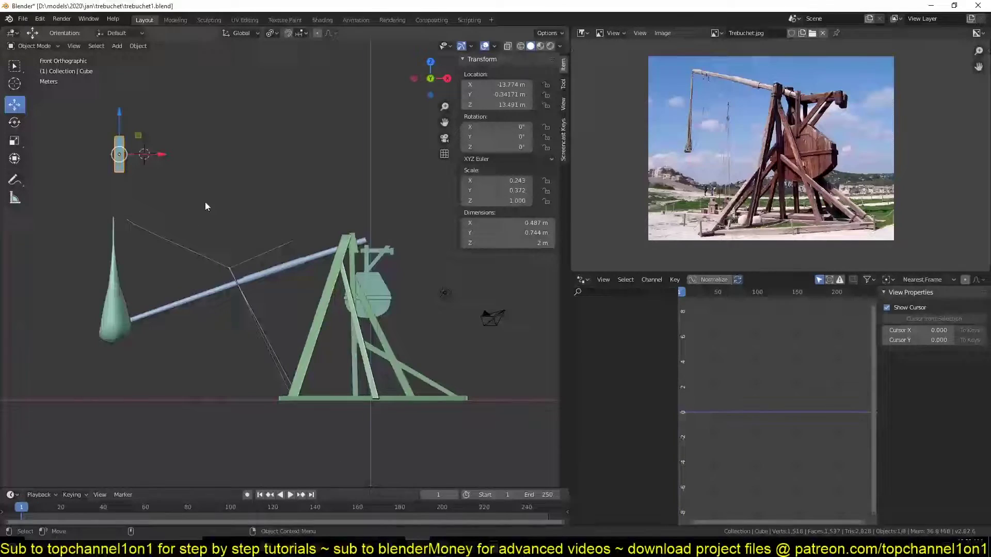
pyautogui.click(324, 255)
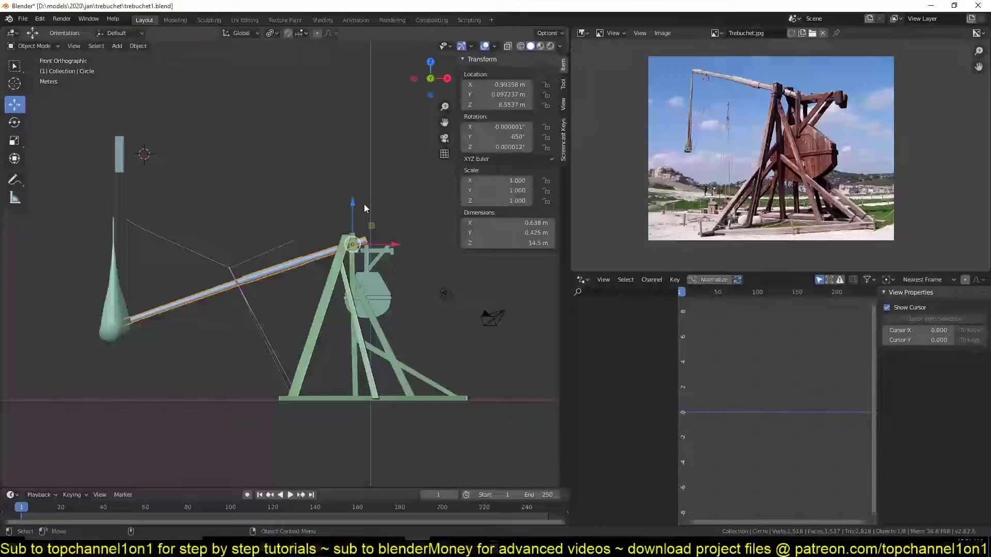
pyautogui.hotkey('alt', 'r')
pyautogui.click(118, 149)
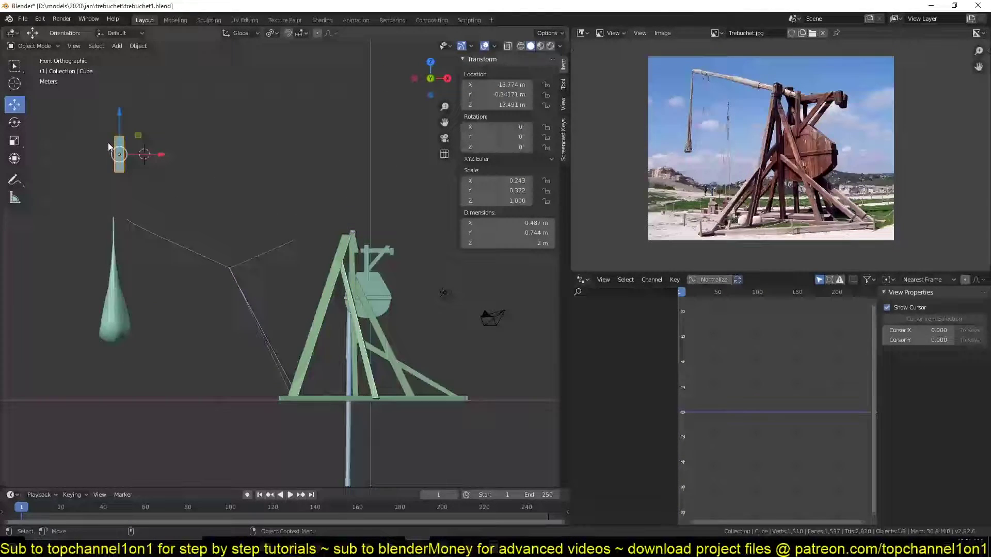
pyautogui.click(350, 434)
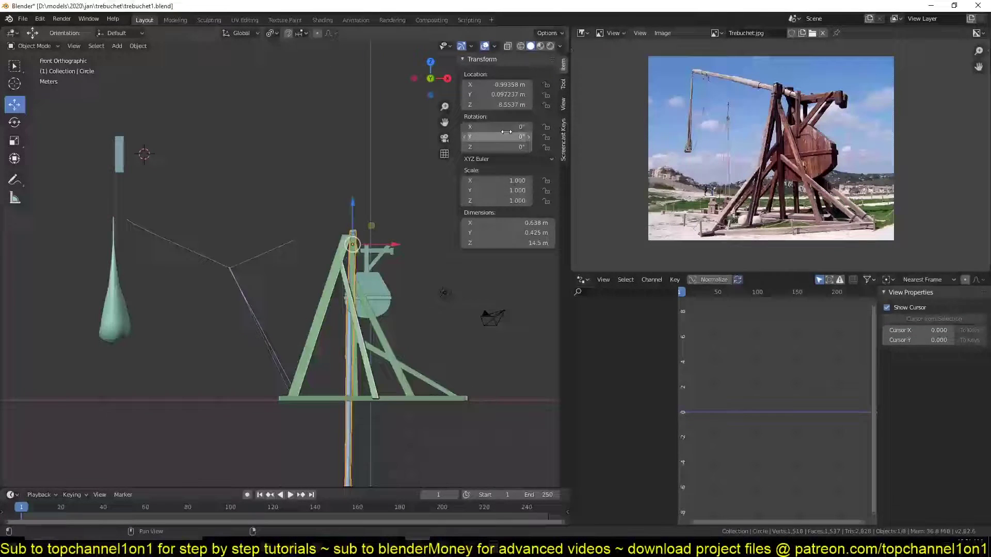
# Add a new Y rotation driver, expression var + 0.0, and eyedropper Cube as its variable object
pyautogui.rightClick(506, 136)
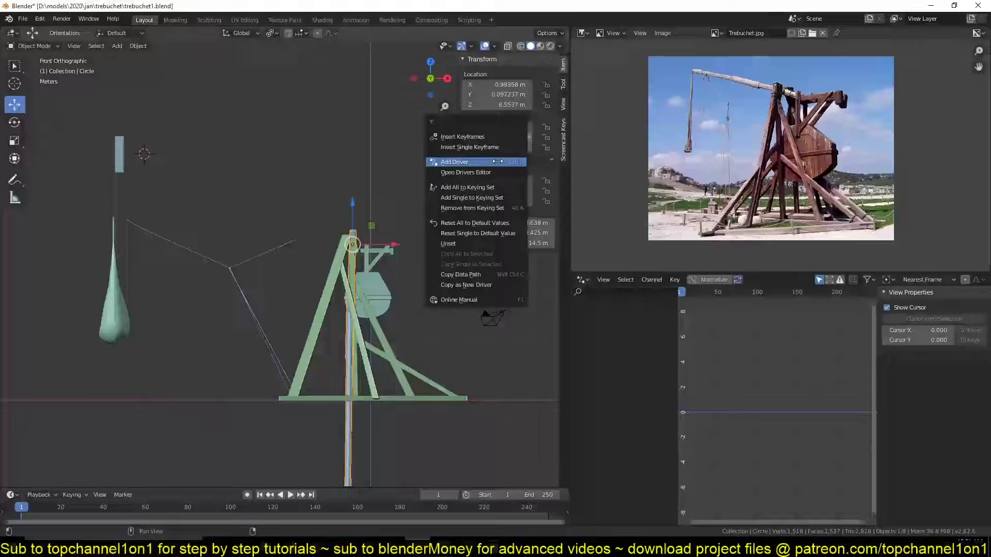
pyautogui.click(465, 162)
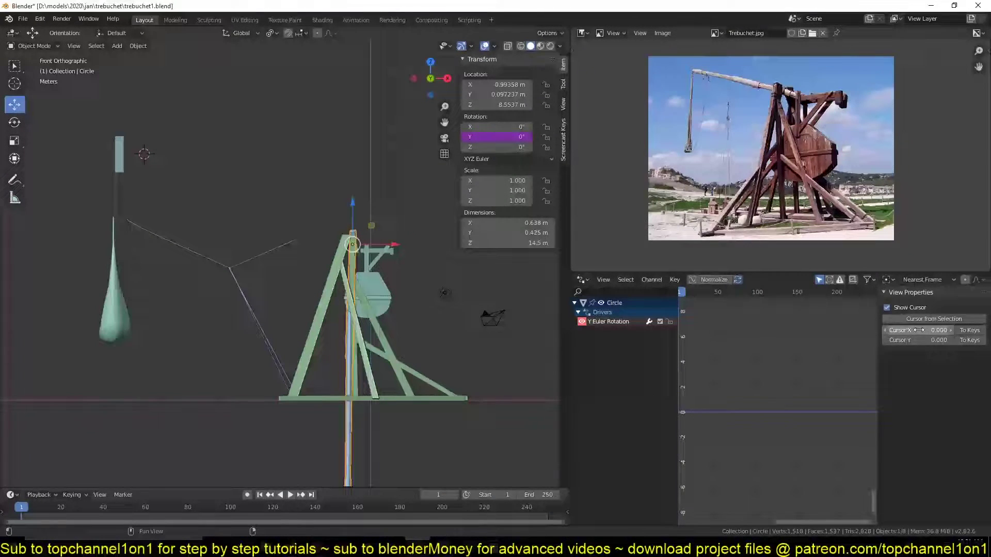
pyautogui.click(611, 321)
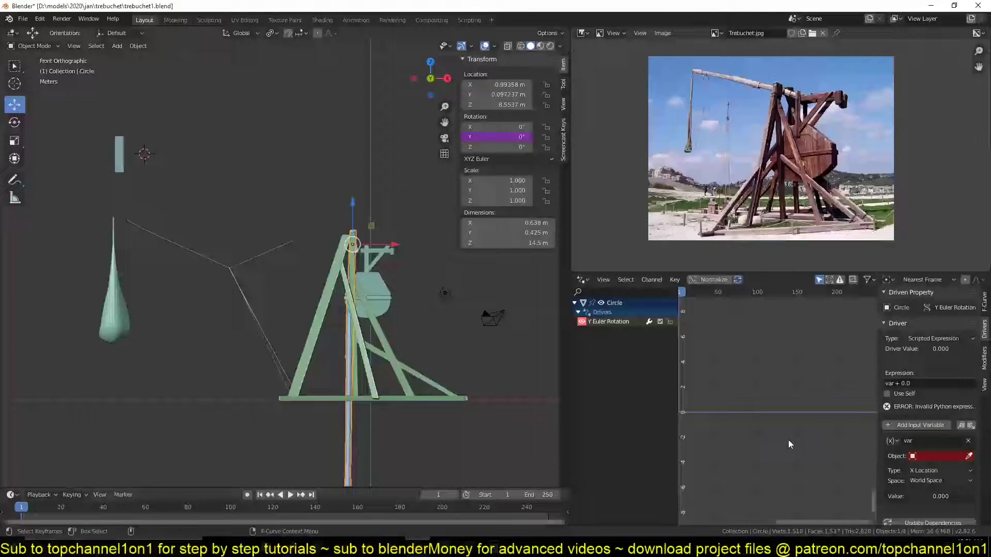
pyautogui.scroll(-1, 903, 401)
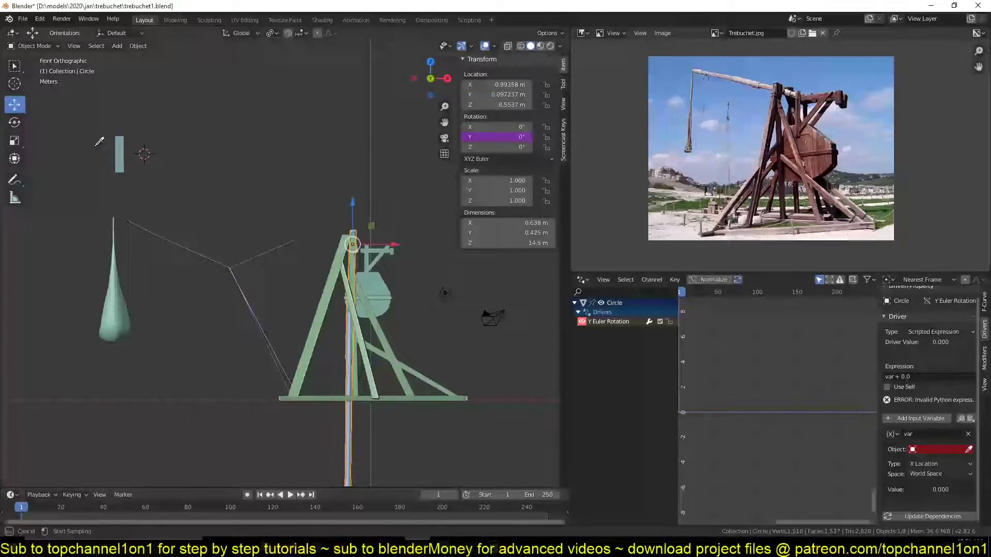
pyautogui.click(119, 155)
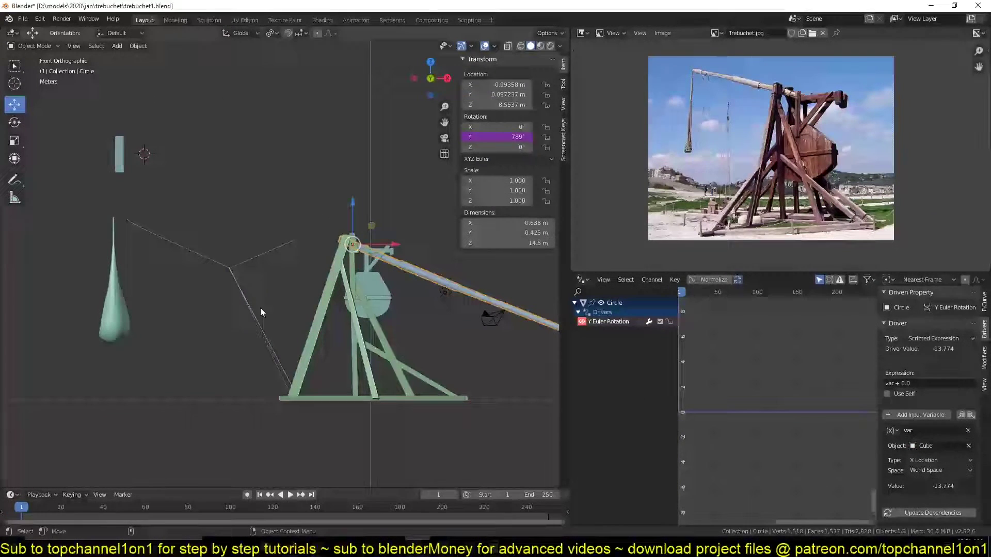
# Trim the driver expression from var + 0.0 to plain var
pyautogui.hotkey('ctrl', 'z')
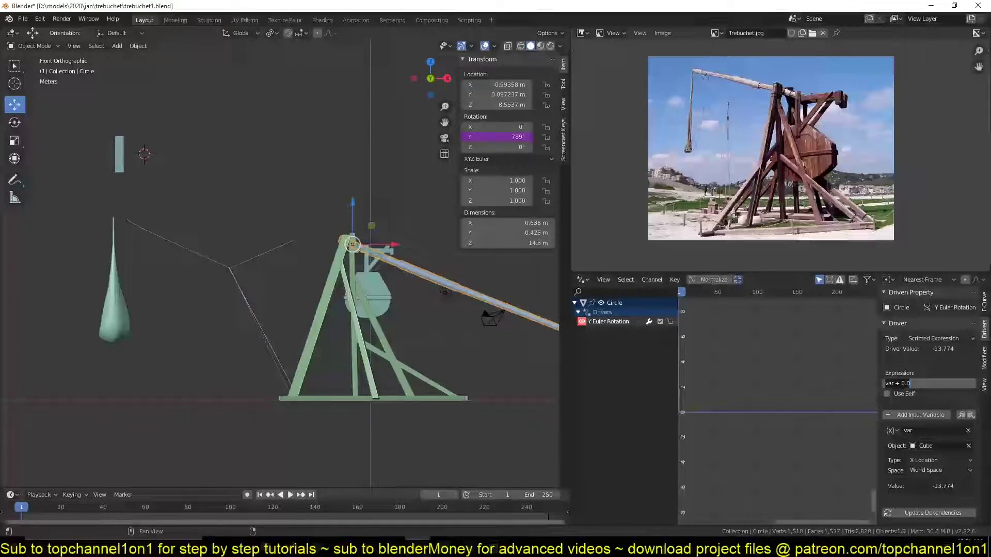
pyautogui.click(921, 383)
pyautogui.press('BackSpace')
pyautogui.press('BackSpace')
pyautogui.press('BackSpace')
pyautogui.press('BackSpace')
pyautogui.press('BackSpace')
pyautogui.press('BackSpace')
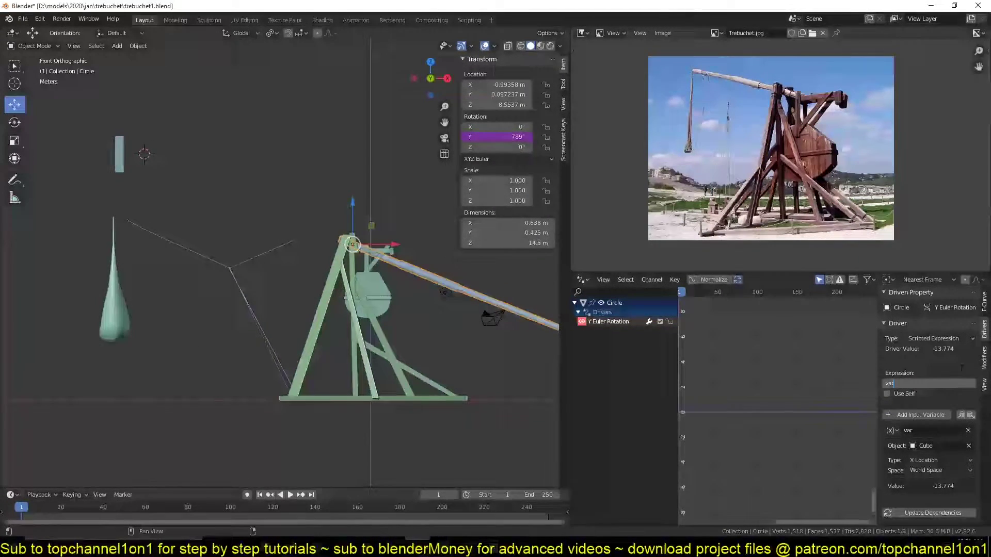
pyautogui.press('Return')
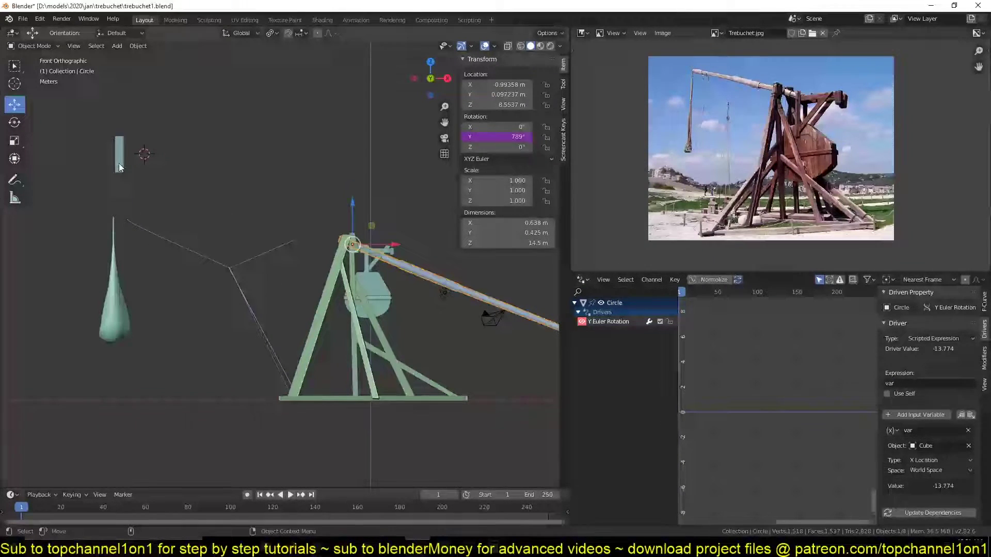
# Slide the Cube along X to −11.145 m, checking the arm's driven rotation
pyautogui.click(119, 159)
pyautogui.press('g')
pyautogui.press('x')
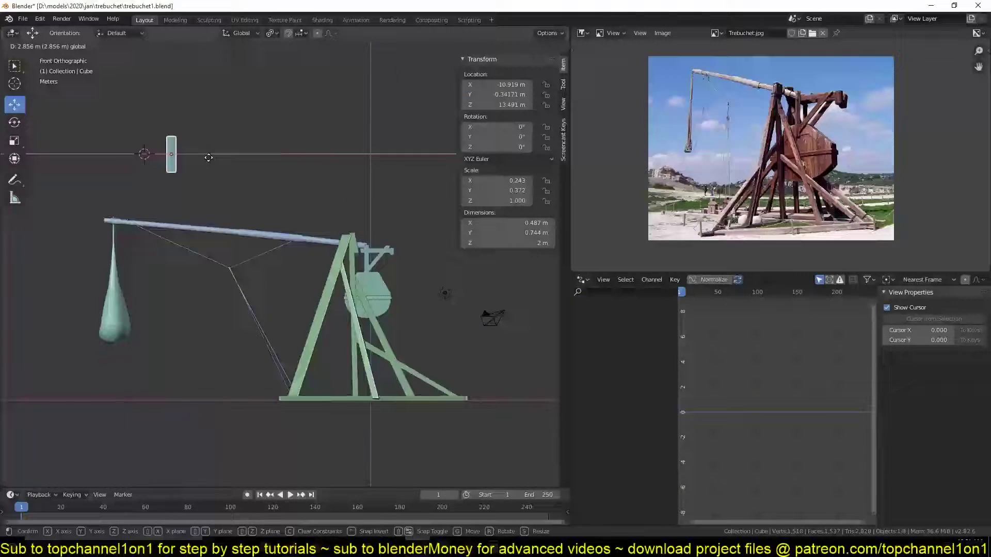
pyautogui.rightClick(157, 160)
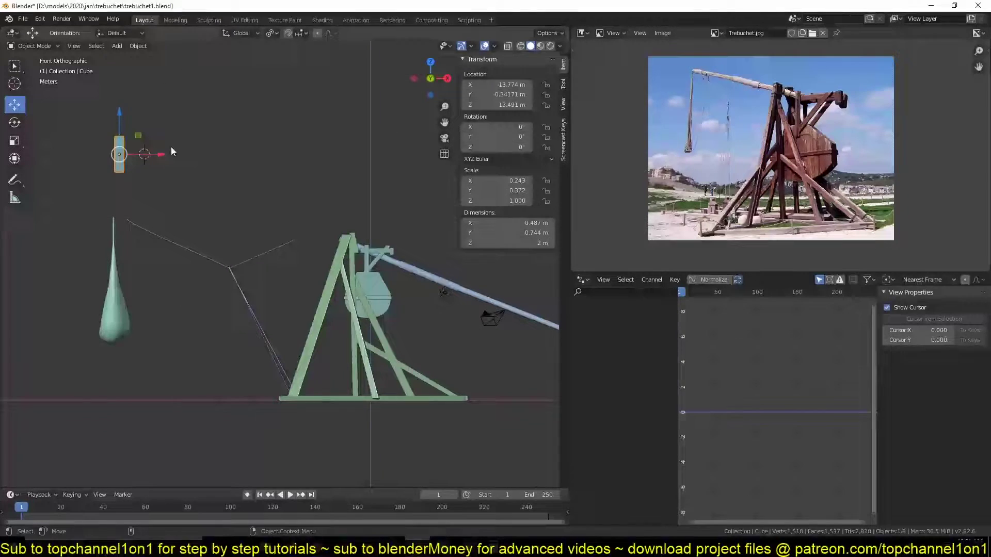
pyautogui.moveTo(161, 161); pyautogui.dragTo(207, 155)
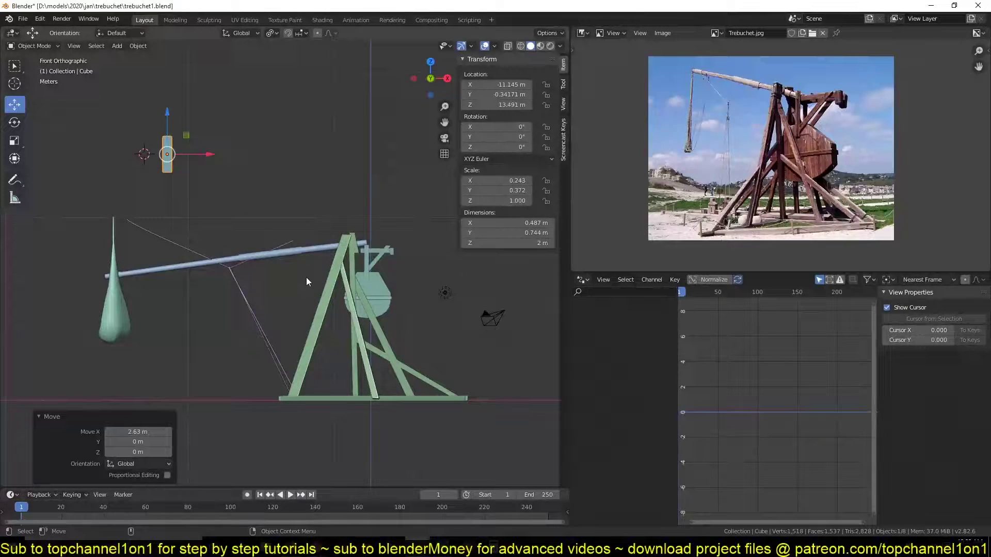
pyautogui.click(293, 253)
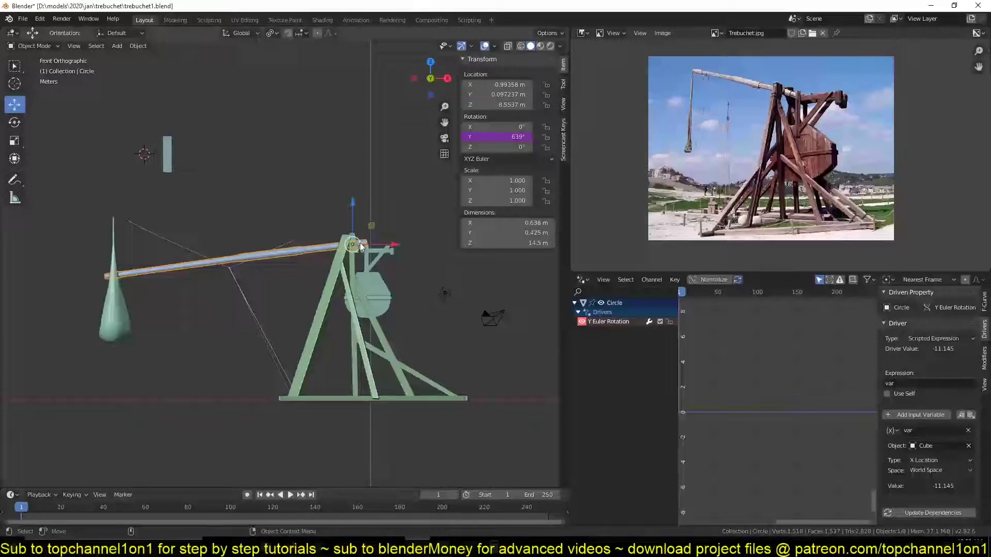
pyautogui.click(174, 152)
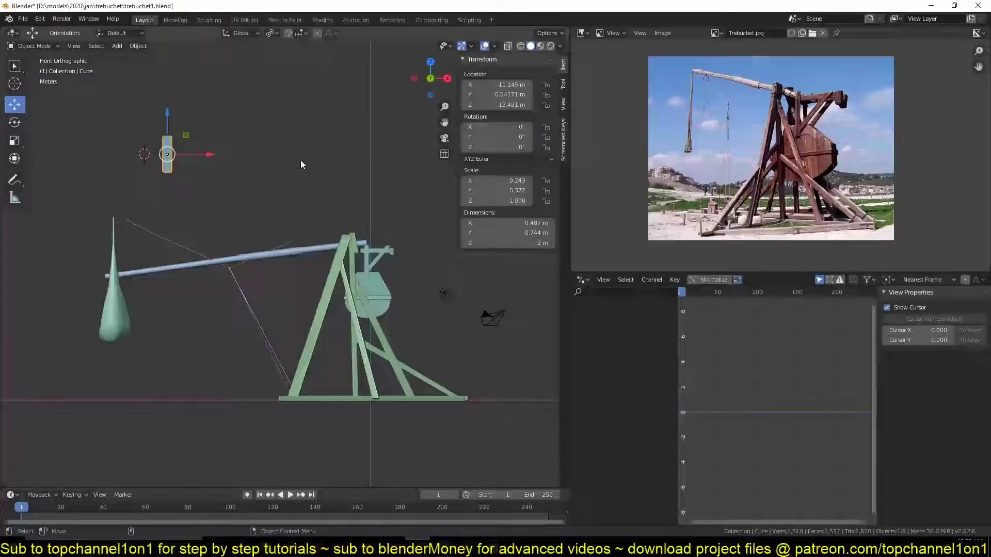
pyautogui.click(305, 256)
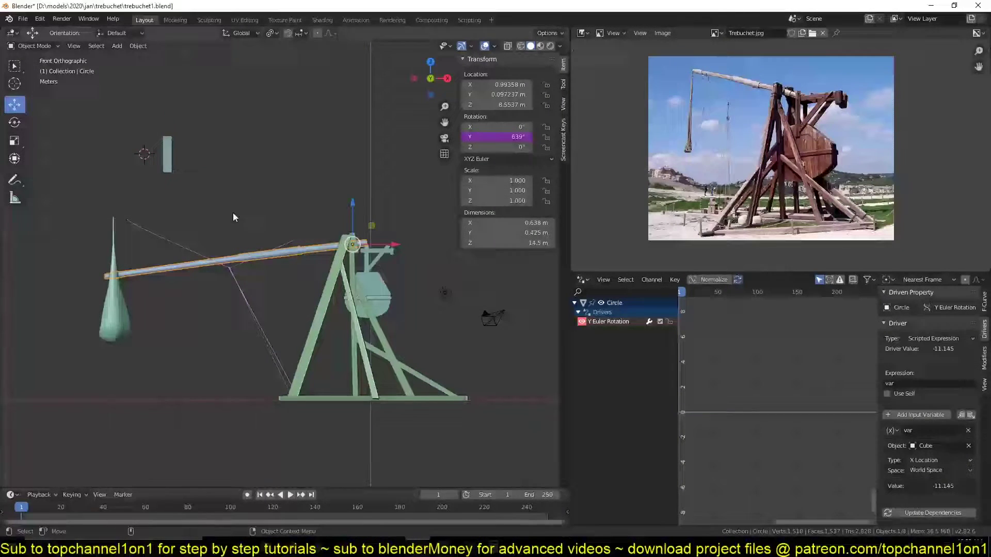
pyautogui.click(178, 153)
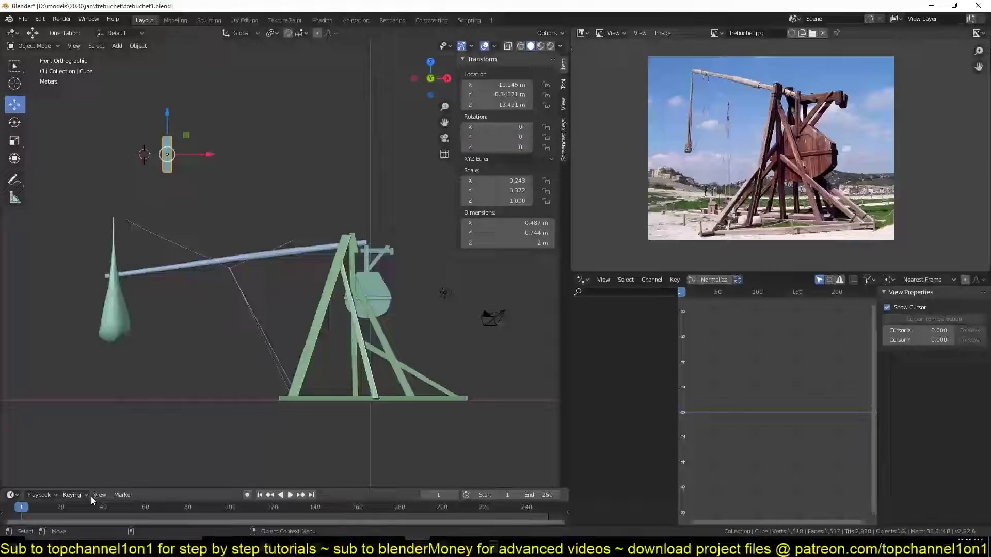
# With auto-keying on, key the Cube's start position at frame 1 and jump to frame 101
pyautogui.click(250, 493)
pyautogui.moveTo(209, 154); pyautogui.dragTo(414, 164)
pyautogui.click(232, 510)
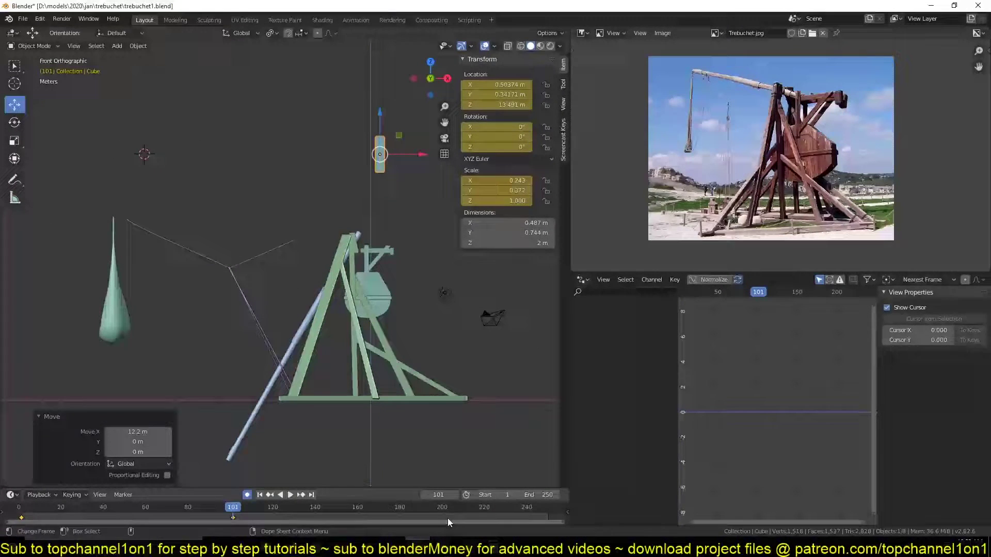
# Set the animation end frame to 100 and play it back
pyautogui.click(546, 494)
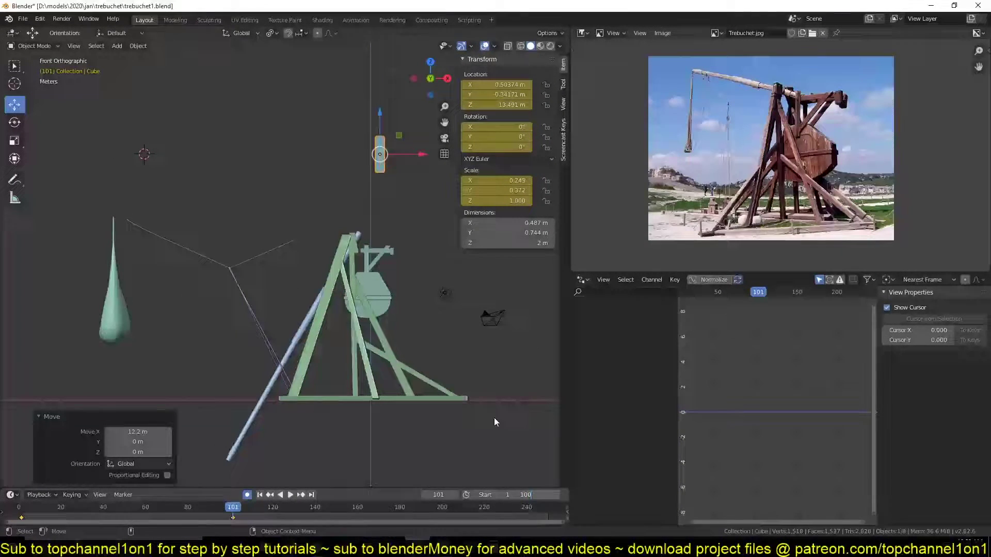
pyautogui.press('Return')
pyautogui.press('space')
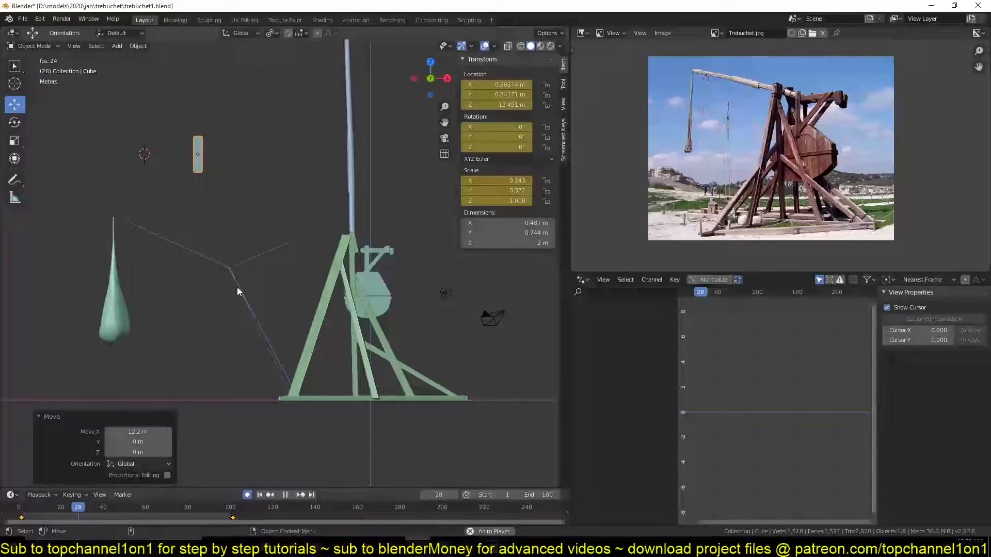
pyautogui.press('space')
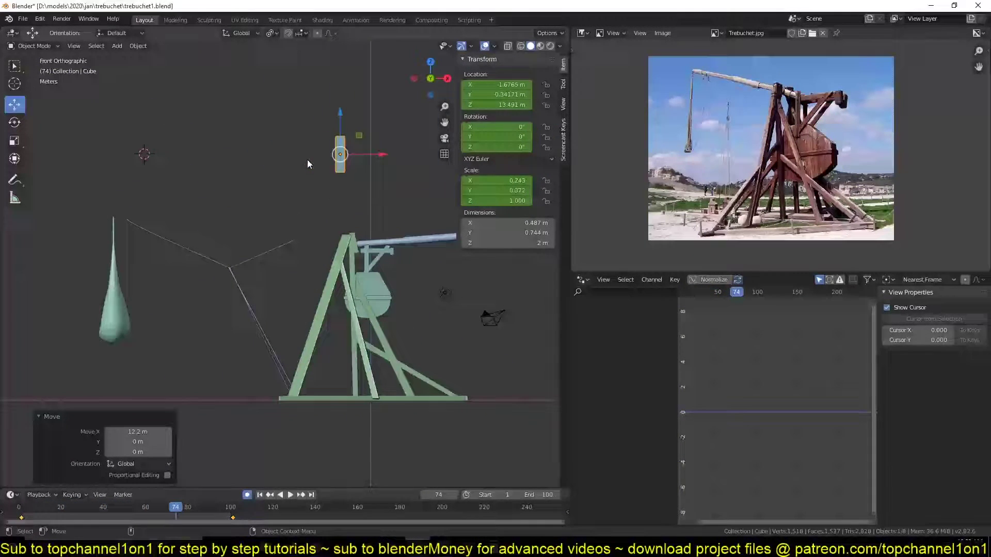
pyautogui.hotkey('shift', 'a')
# Add a plane, rotate it 90° about X to stand upright, and stretch it along X
pyautogui.moveTo(190, 151)
pyautogui.click(233, 153)
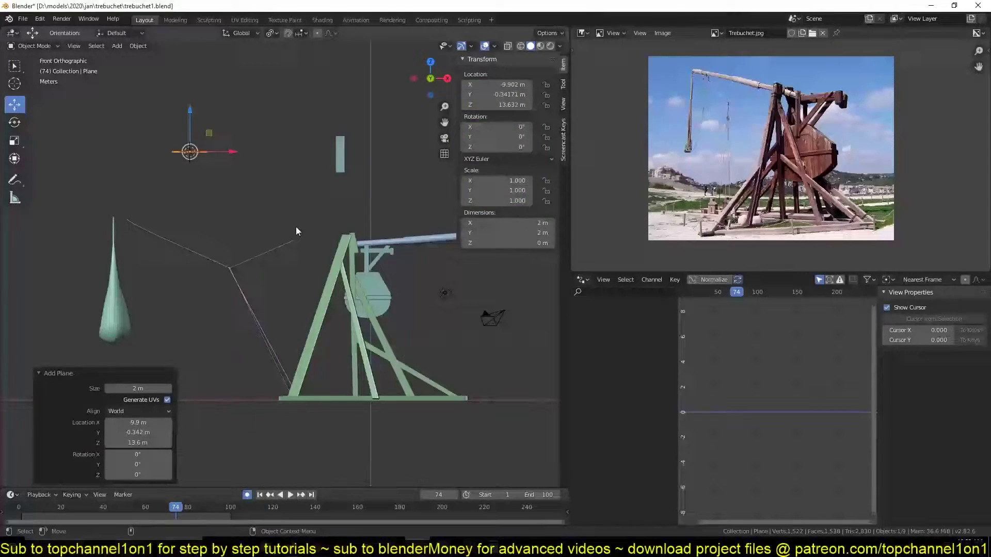
pyautogui.press('r')
pyautogui.press('x')
pyautogui.press('9')
pyautogui.press('0')
pyautogui.press('Return')
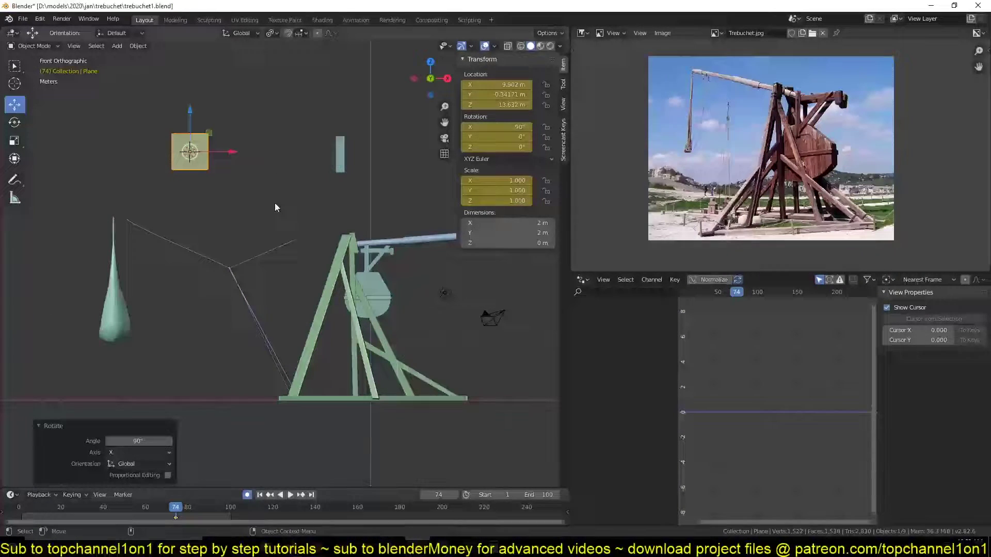
pyautogui.press('s')
pyautogui.press('x')
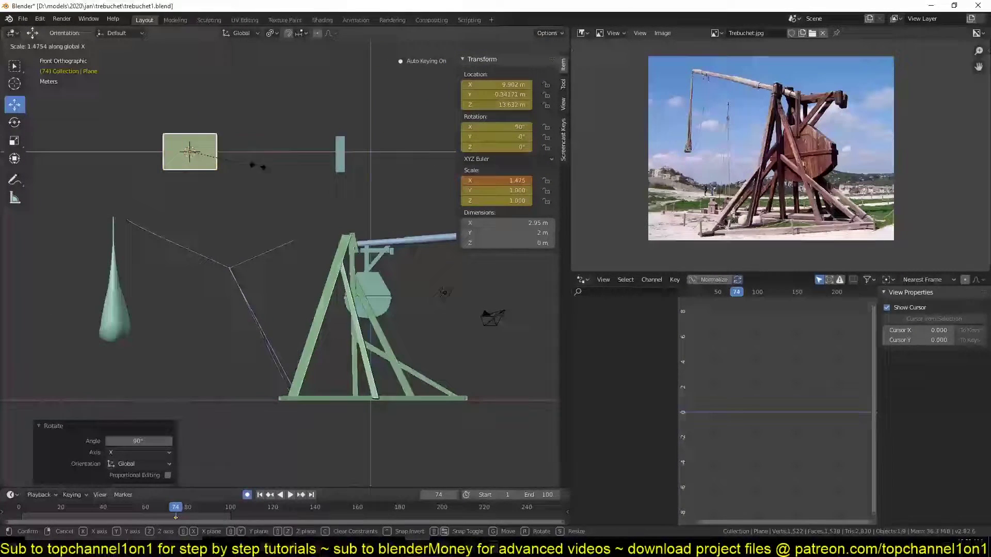
pyautogui.click(515, 169)
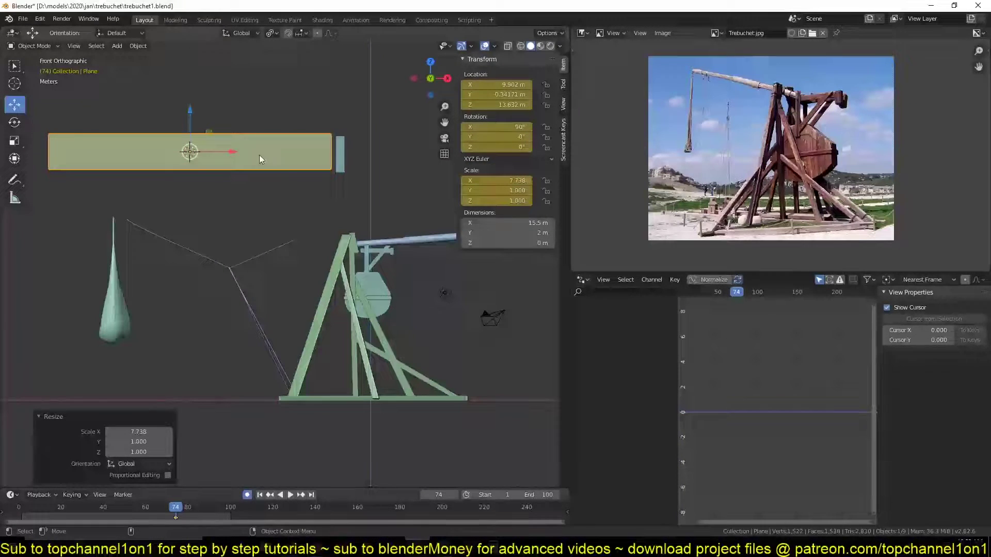
# Move the plane along X onto the Cube's path and thin its height along Z
pyautogui.press('g')
pyautogui.press('x')
pyautogui.click(313, 151)
pyautogui.press('s')
pyautogui.press('z')
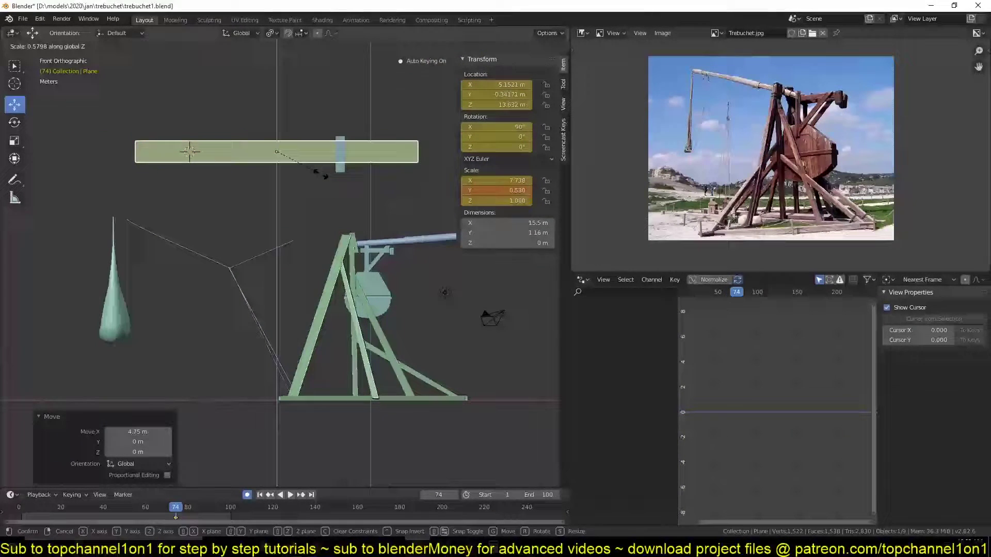
pyautogui.click(320, 166)
# Apply the plane's scale so it can be inset evenly
pyautogui.press('Tab')
pyautogui.press('i')
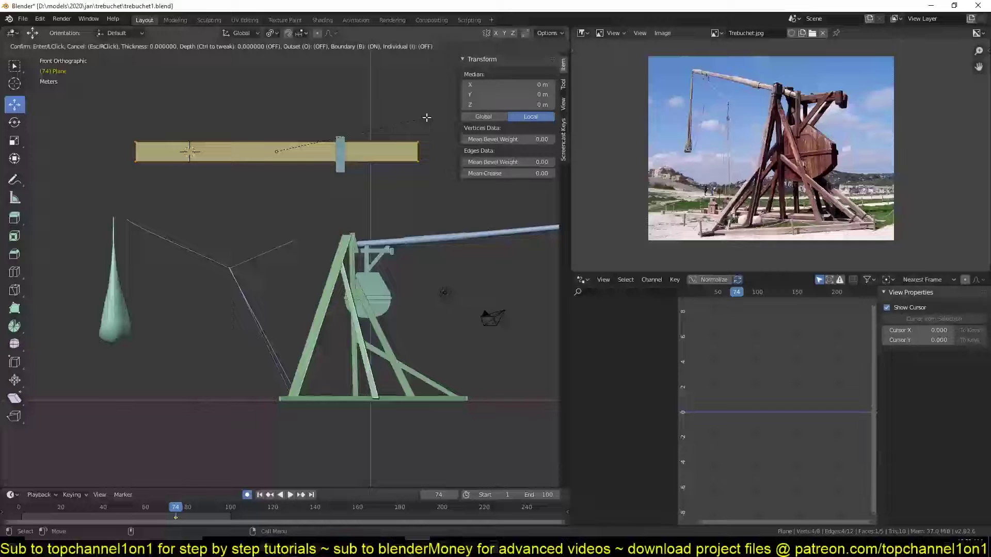
pyautogui.press('Escape')
pyautogui.press('Tab')
pyautogui.press('Tab')
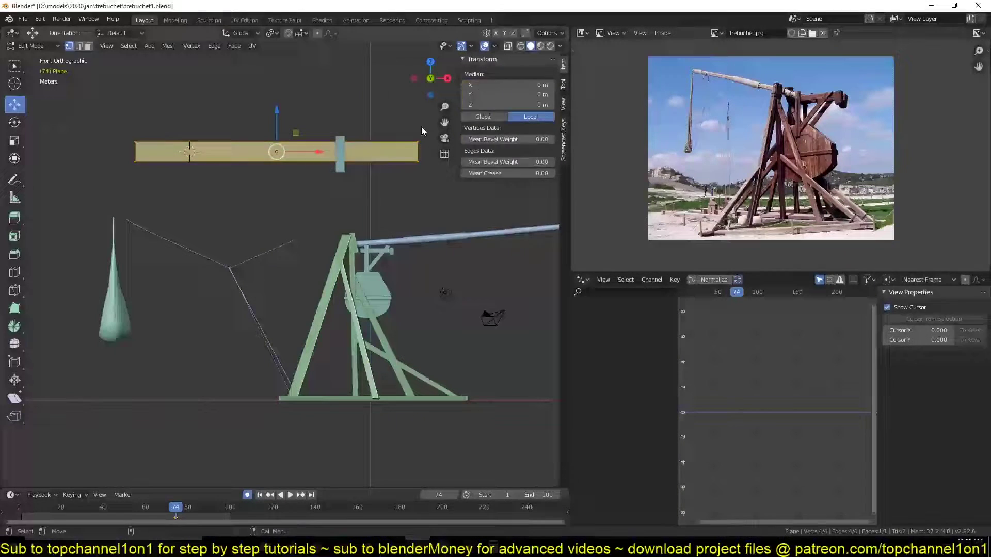
pyautogui.press('Tab')
pyautogui.hotkey('ctrl', 'a')
pyautogui.click(412, 148)
pyautogui.press('Tab')
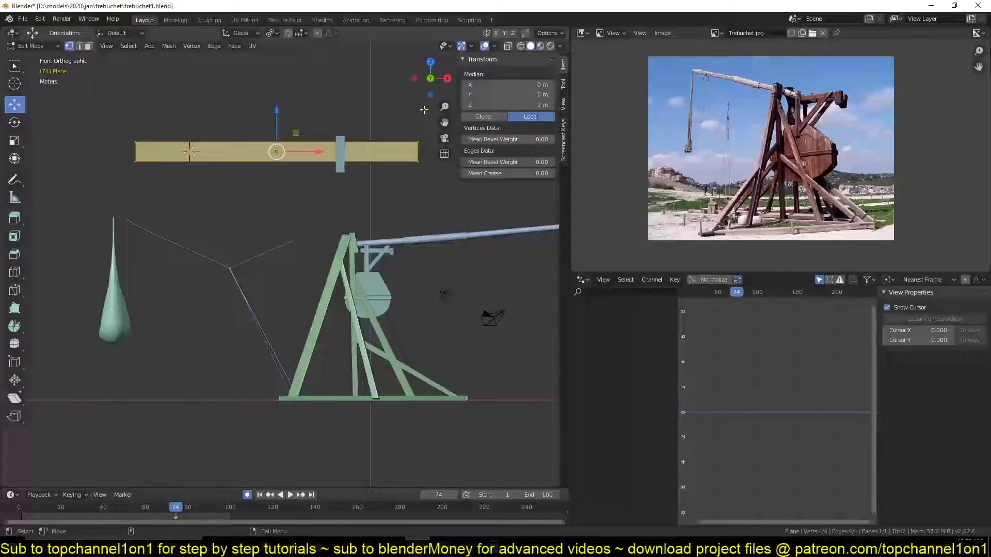
# Inset the plane's face and delete the centre, leaving a hollow rectangular track frame
pyautogui.press('i')
pyautogui.click(417, 114)
pyautogui.press('x')
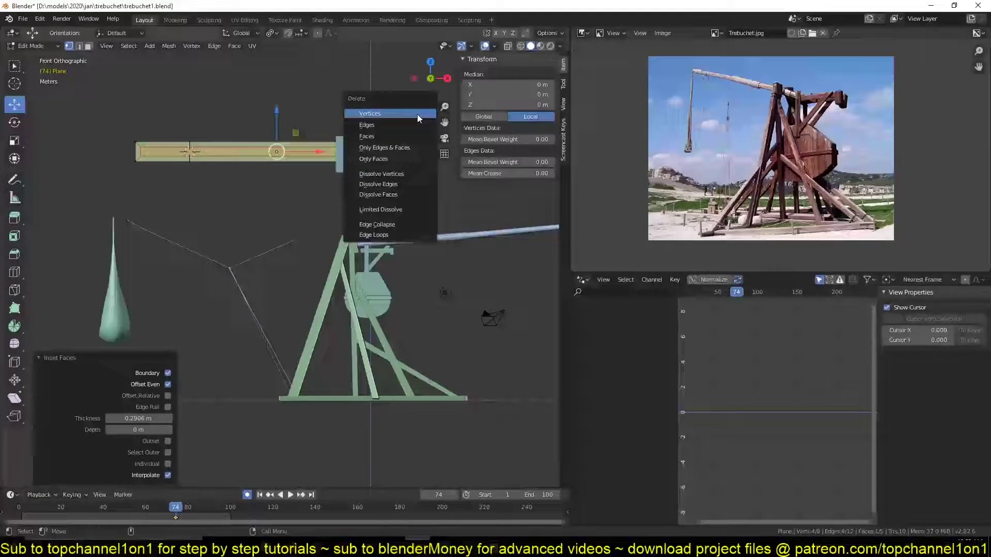
pyautogui.click(403, 136)
pyautogui.press('Tab')
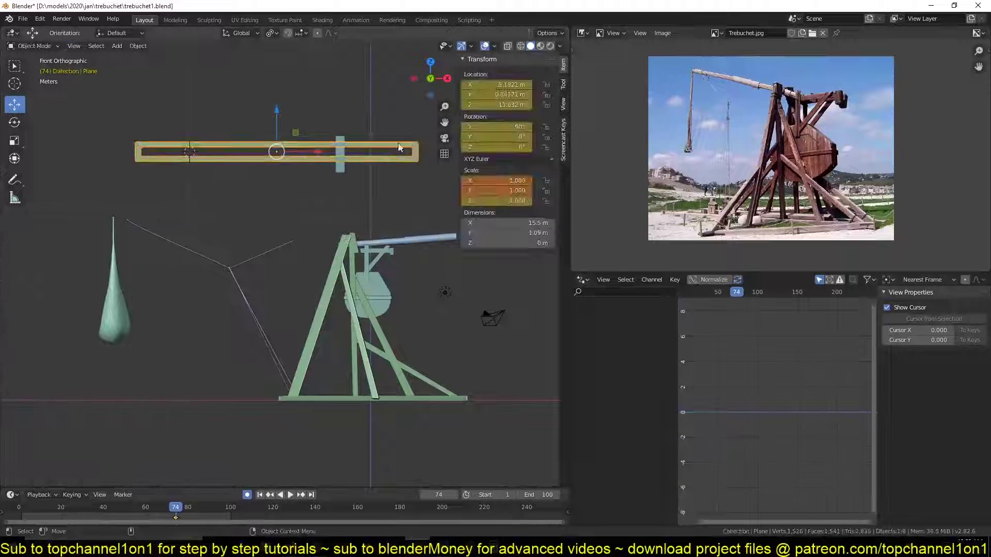
# Test-slide the Cube left along the track and check the arm's rotation driver
pyautogui.click(339, 164)
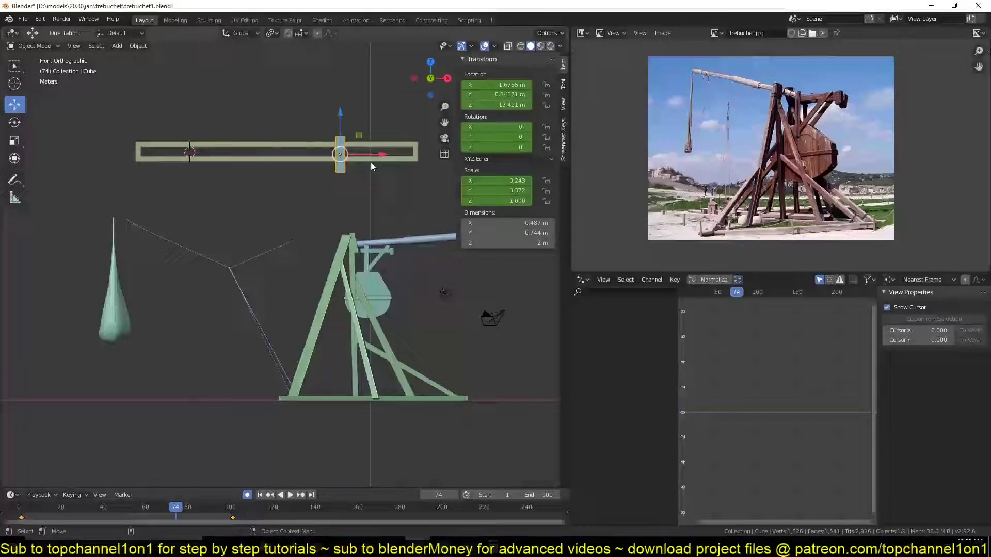
pyautogui.hotkey('ctrl', 'z')
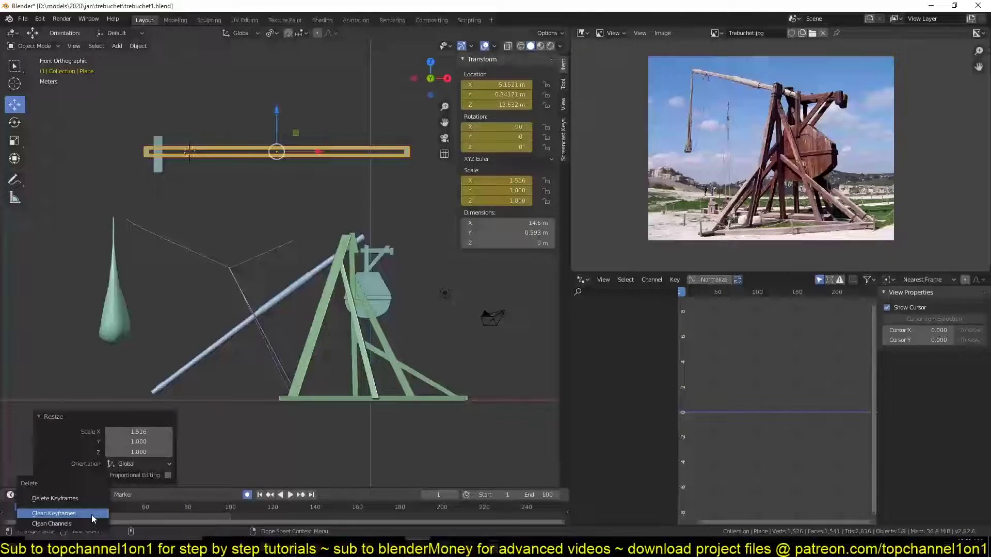
pyautogui.click(158, 165)
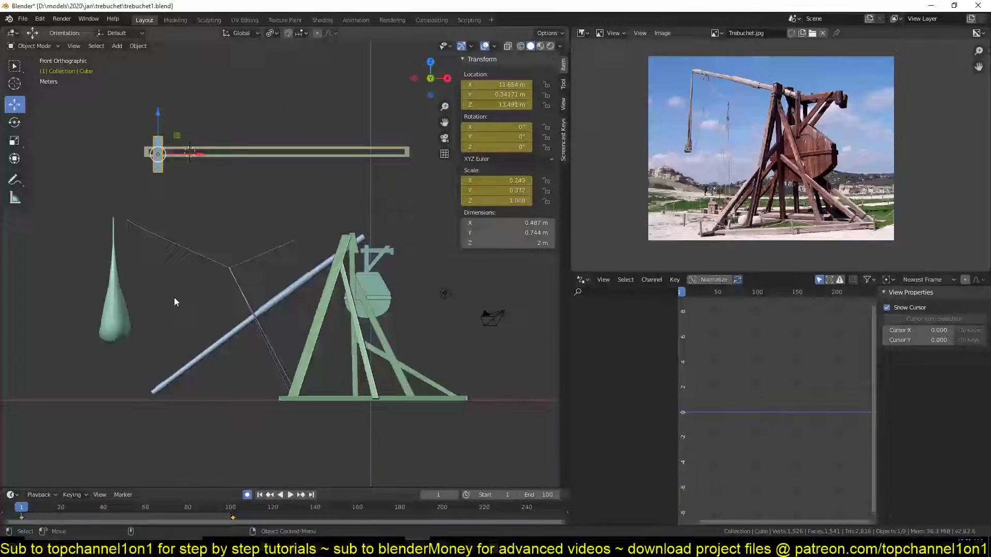
pyautogui.moveTo(205, 155); pyautogui.dragTo(200, 155)
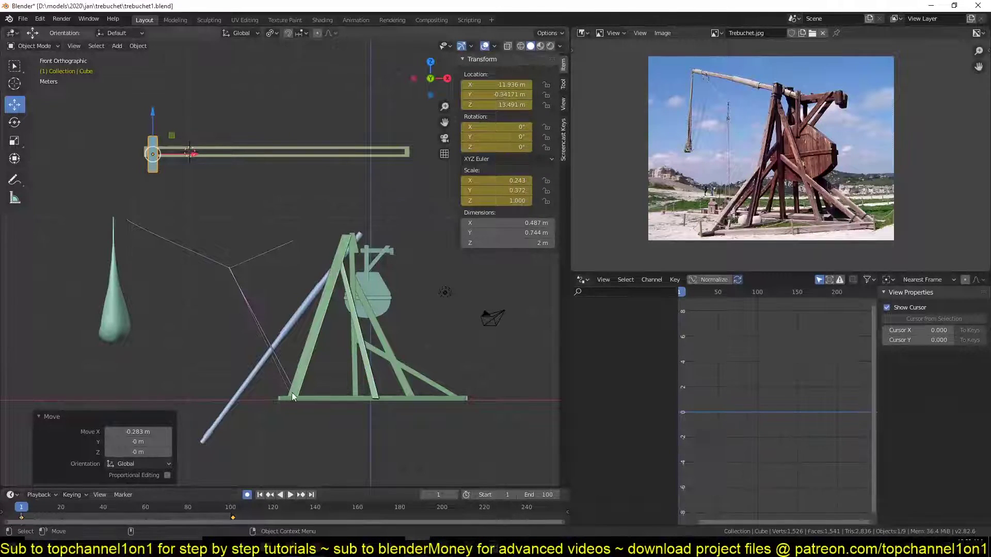
pyautogui.click(287, 337)
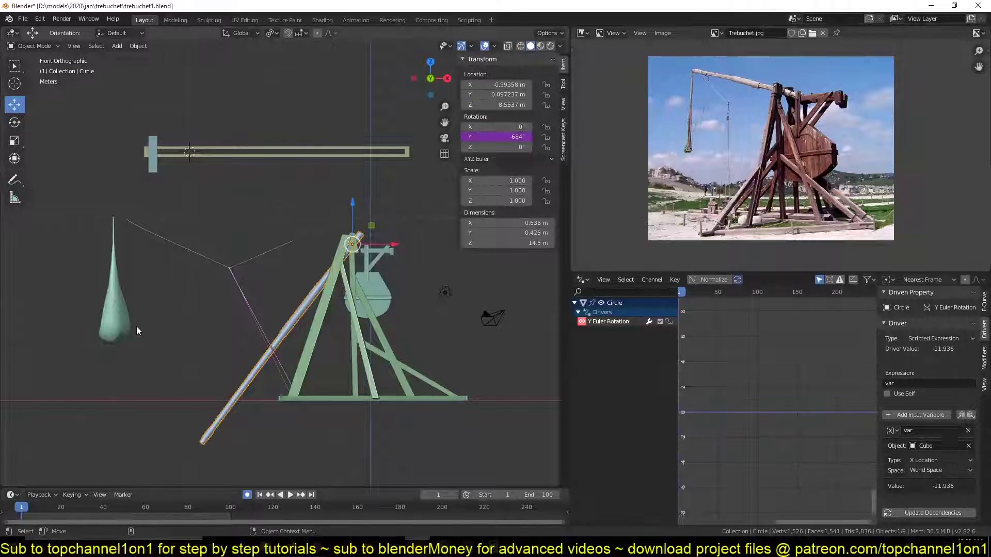
# At frame 101, slide the Cube right until the arm lies level, then play back from the start
pyautogui.click(153, 164)
pyautogui.press('Up')
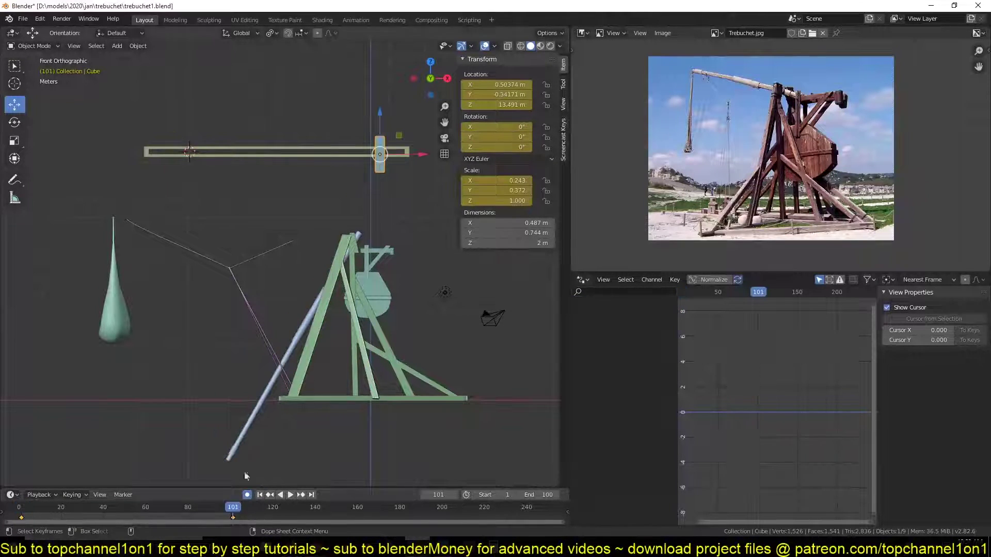
pyautogui.moveTo(420, 153); pyautogui.dragTo(438, 153)
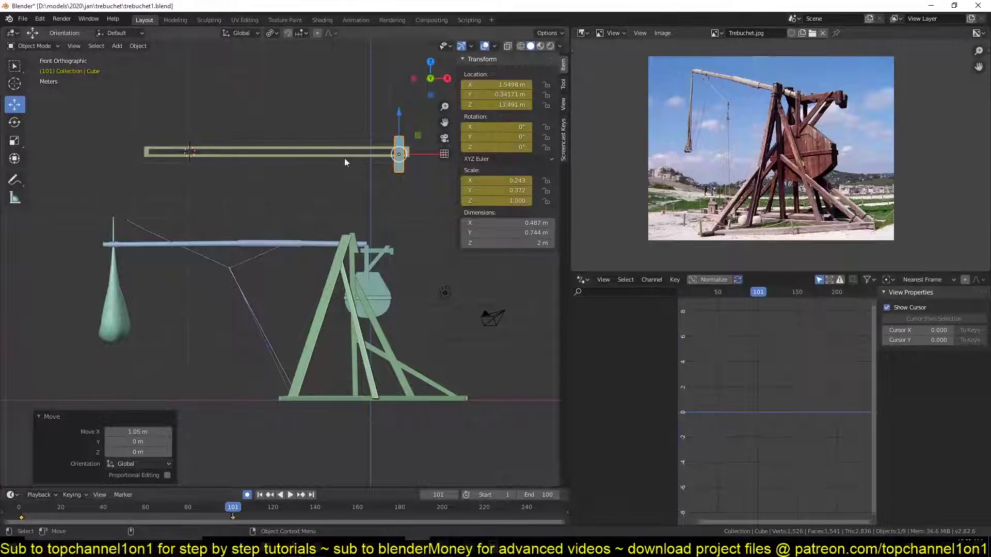
pyautogui.rightClick(8, 520)
pyautogui.press('space')
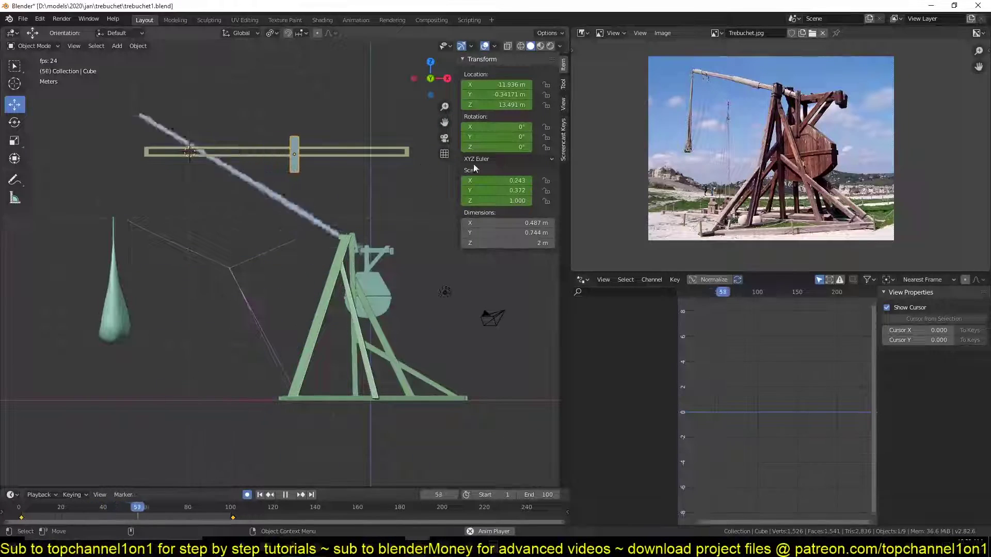
# Stop playback, select the arm, and restore its driver variable name to var after a mistaken edit
pyautogui.press('space')
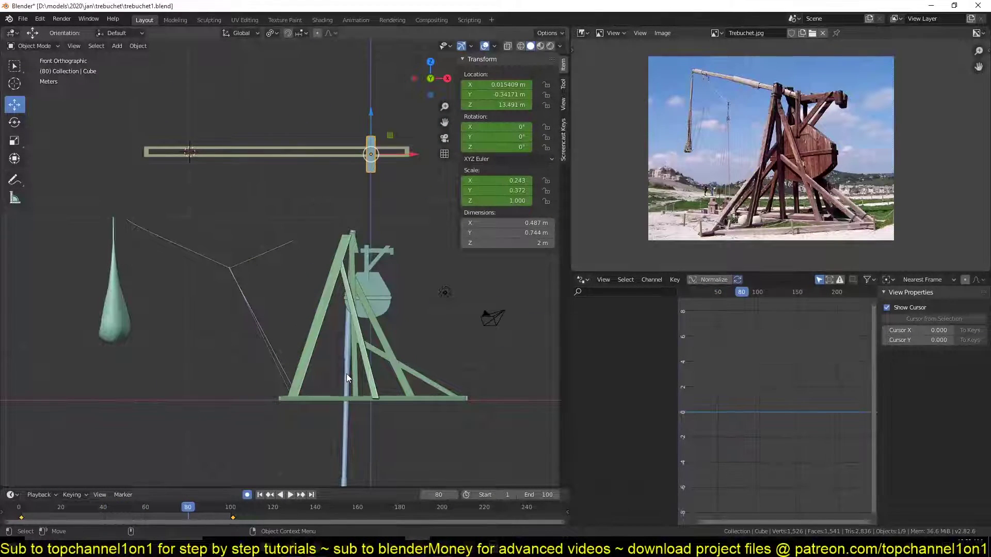
pyautogui.click(342, 361)
pyautogui.click(922, 431)
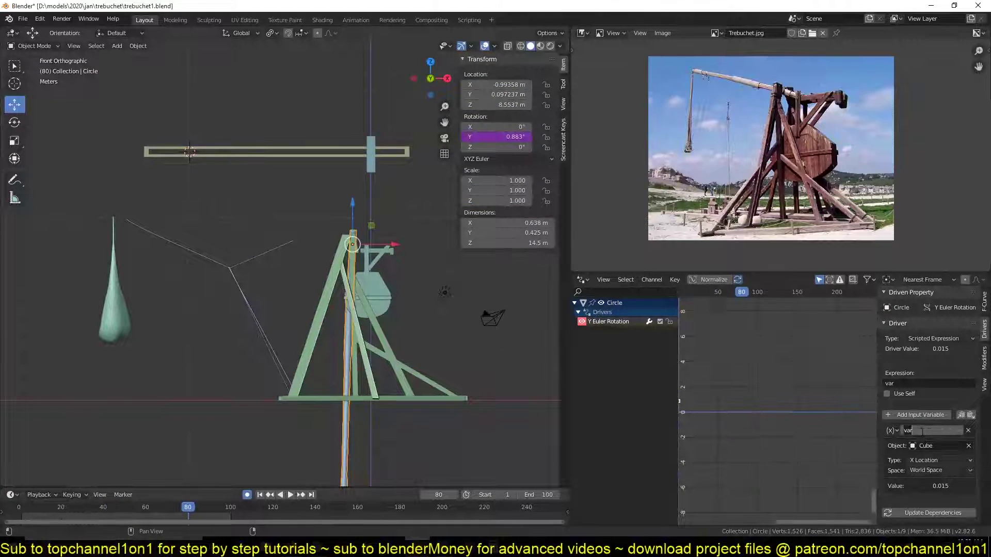
pyautogui.write('/2')
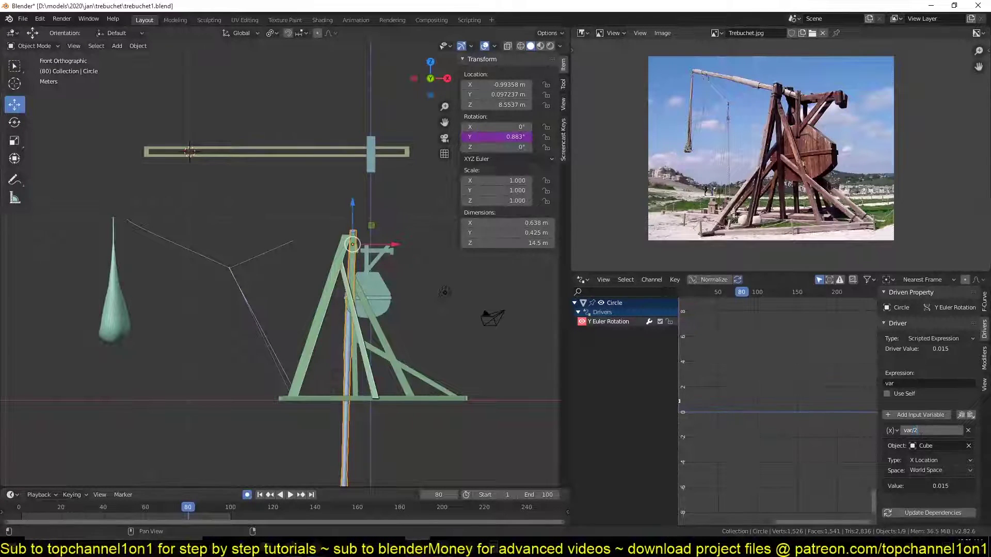
pyautogui.press('Return')
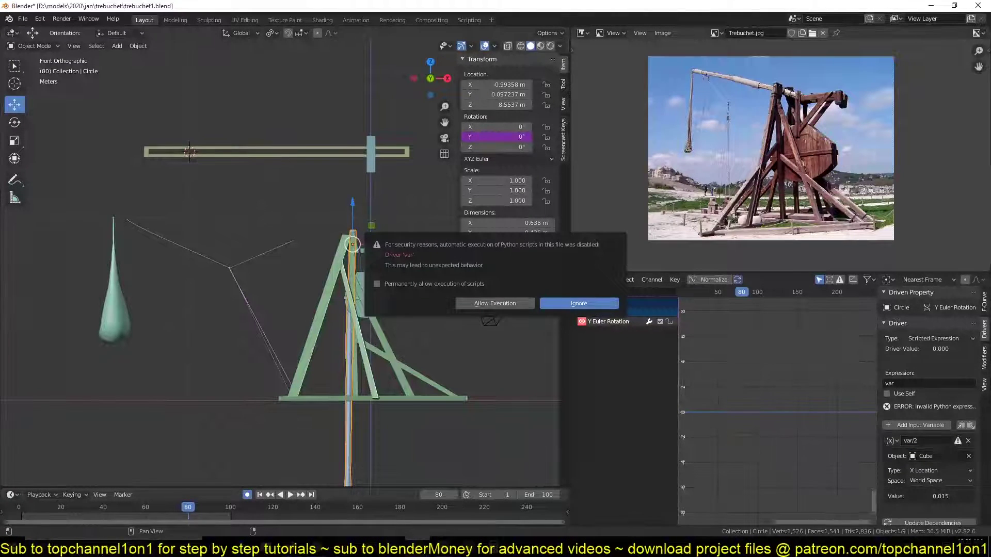
pyautogui.click(926, 441)
pyautogui.press('BackSpace')
pyautogui.press('BackSpace')
pyautogui.press('Return')
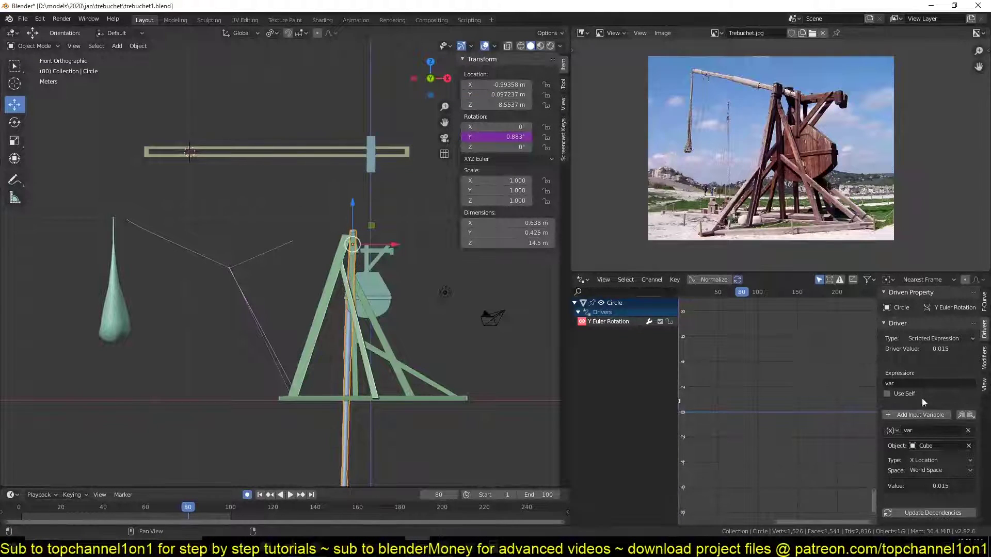
# Change the arm's driver expression to var/2
pyautogui.click(904, 383)
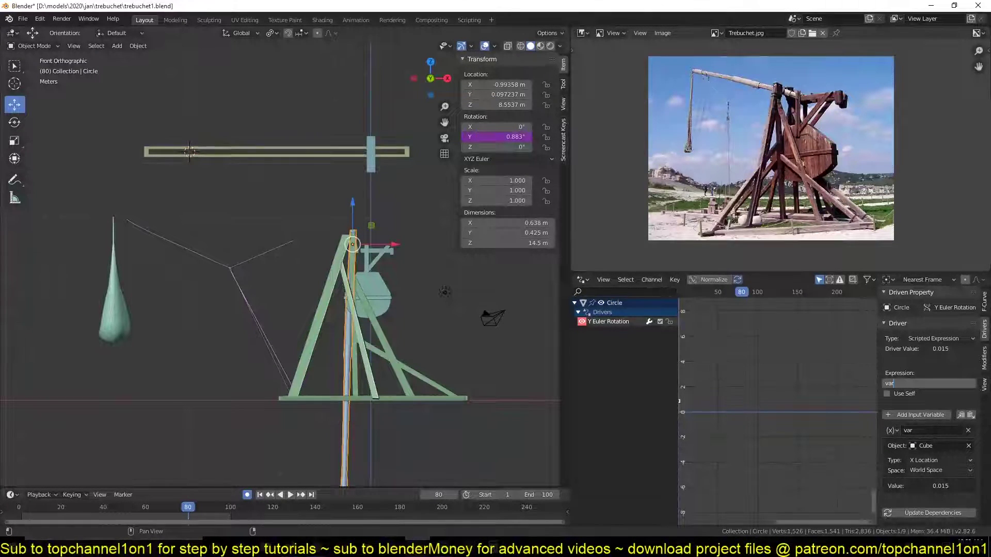
pyautogui.click(912, 383)
pyautogui.write('/2')
pyautogui.press('Return')
# Play back to test the swing, then re-enter the var/2 driver expression
pyautogui.press('space')
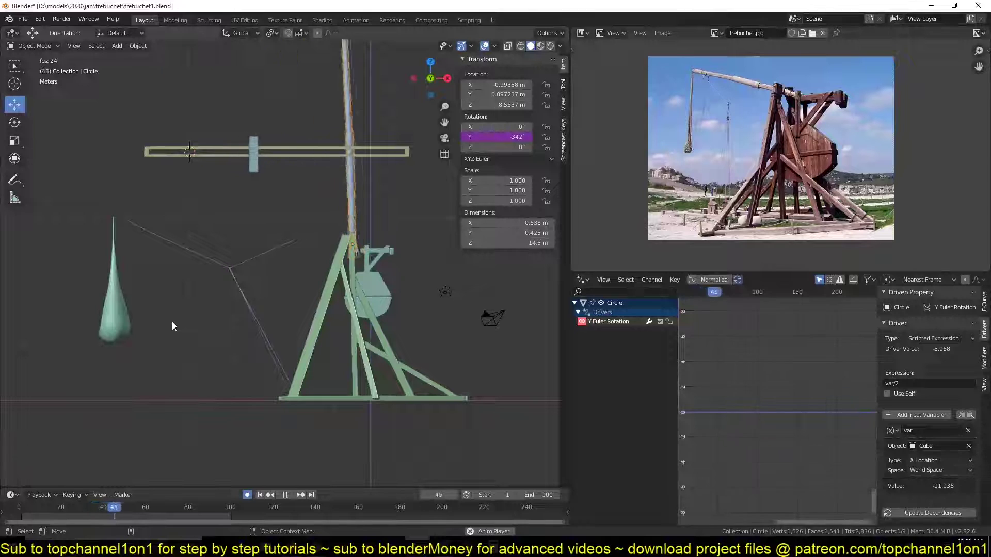
pyautogui.press('Escape')
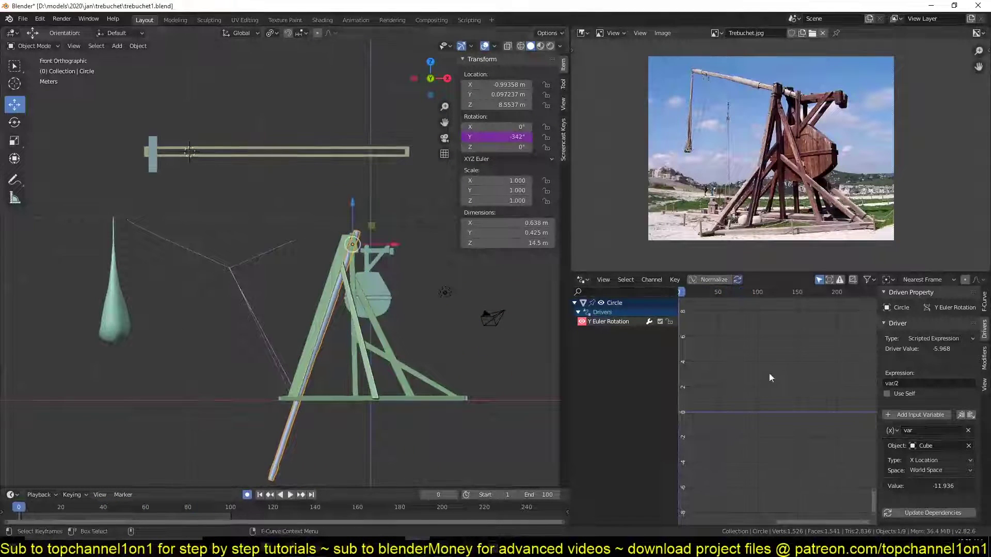
pyautogui.click(918, 383)
pyautogui.press('BackSpace')
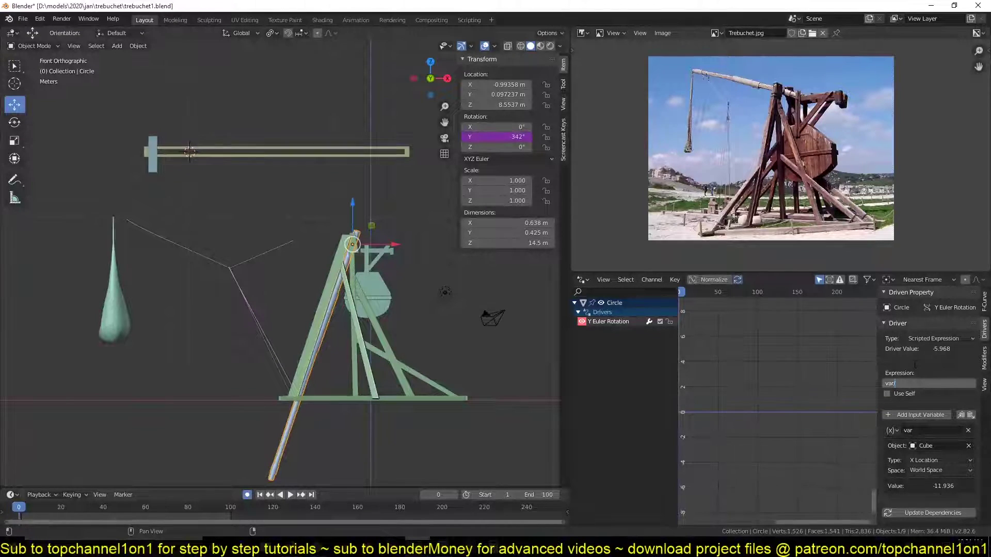
pyautogui.press('Return')
pyautogui.write('2')
pyautogui.press('Return')
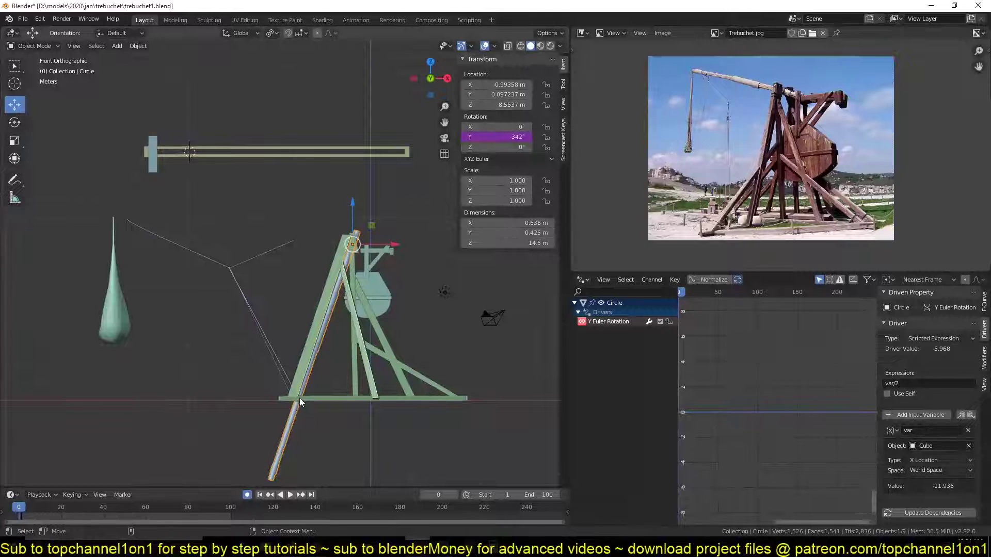
# Change the driver expression to var/2+0.8 and play back to test the offset
pyautogui.click(923, 384)
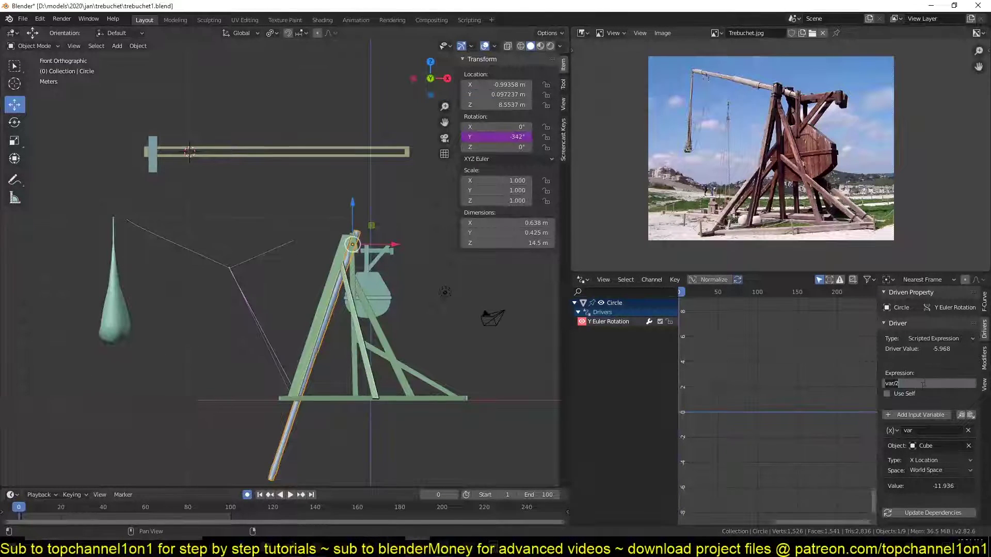
pyautogui.write('+0.8')
pyautogui.press('Return')
pyautogui.press('space')
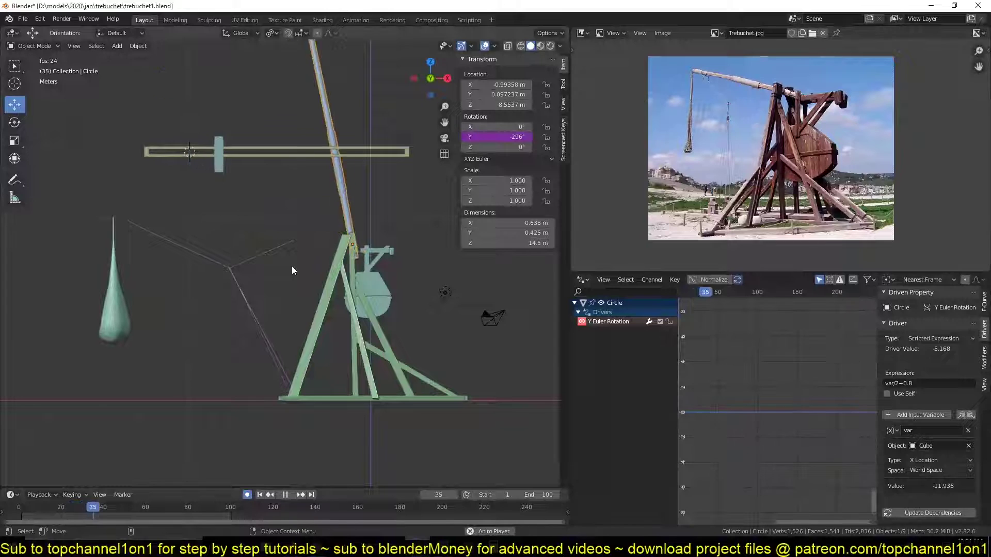
pyautogui.press('Escape')
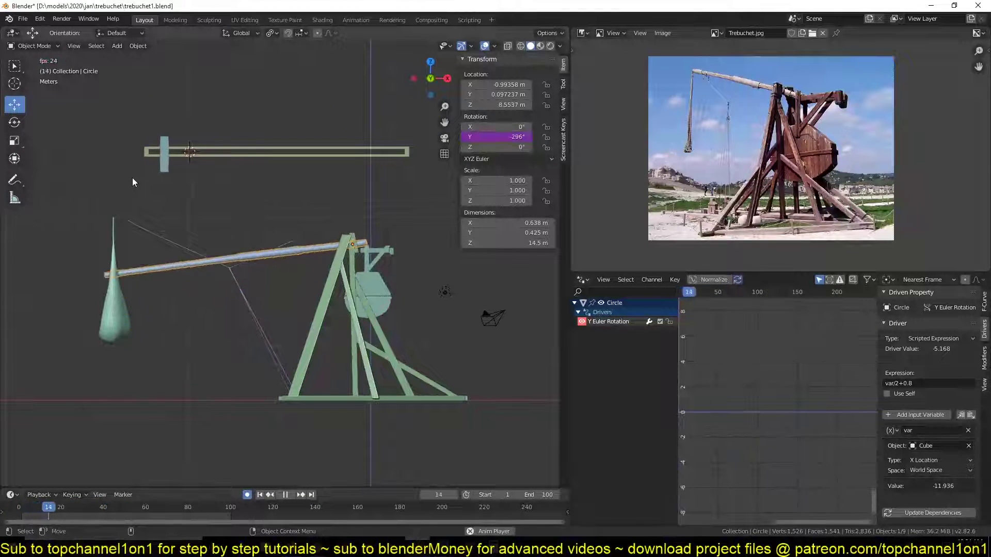
# Adjust the expression to var/1.5+0.8 and enter Edit Mode on the track plane
pyautogui.press('space')
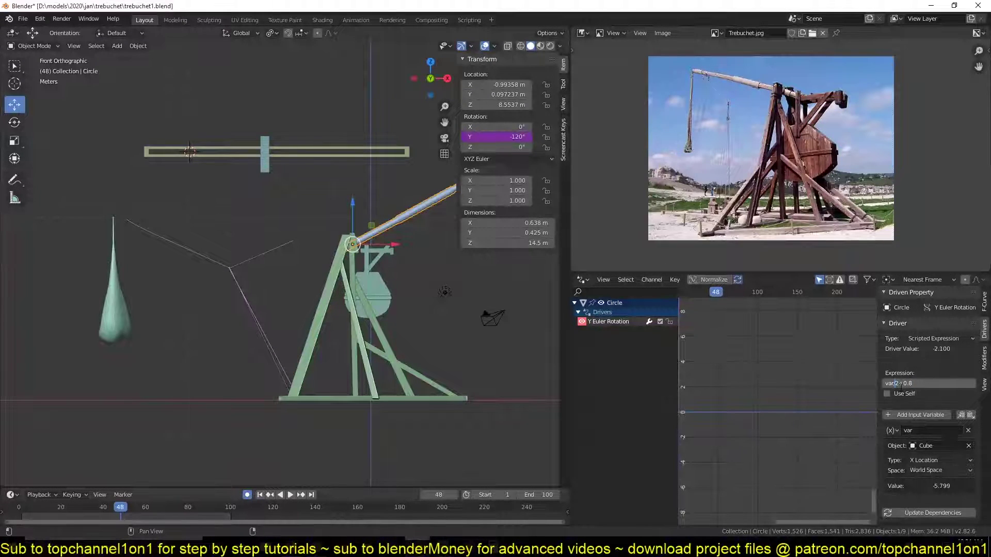
pyautogui.write('1.5')
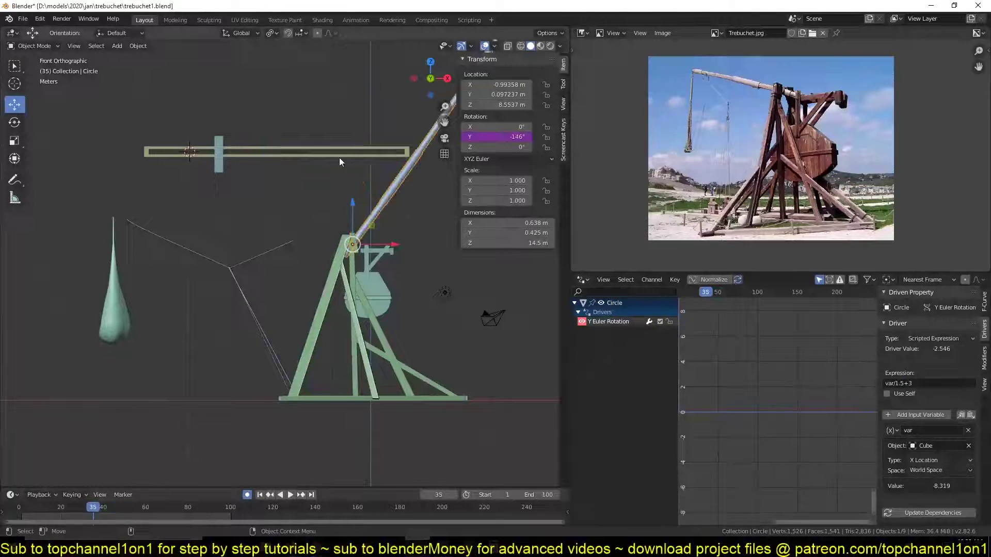
pyautogui.press('Tab')
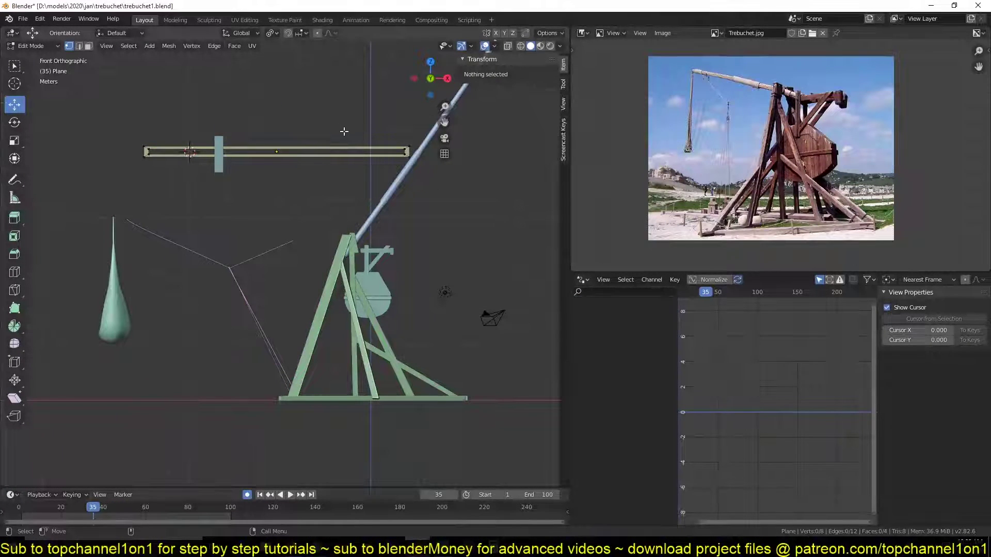
# Select the plane's right-end vertices and pull them left along X to shorten the track
pyautogui.moveTo(450, 214); pyautogui.dragTo(365, 42)
pyautogui.moveTo(447, 151); pyautogui.dragTo(276, 151)
pyautogui.press('Tab')
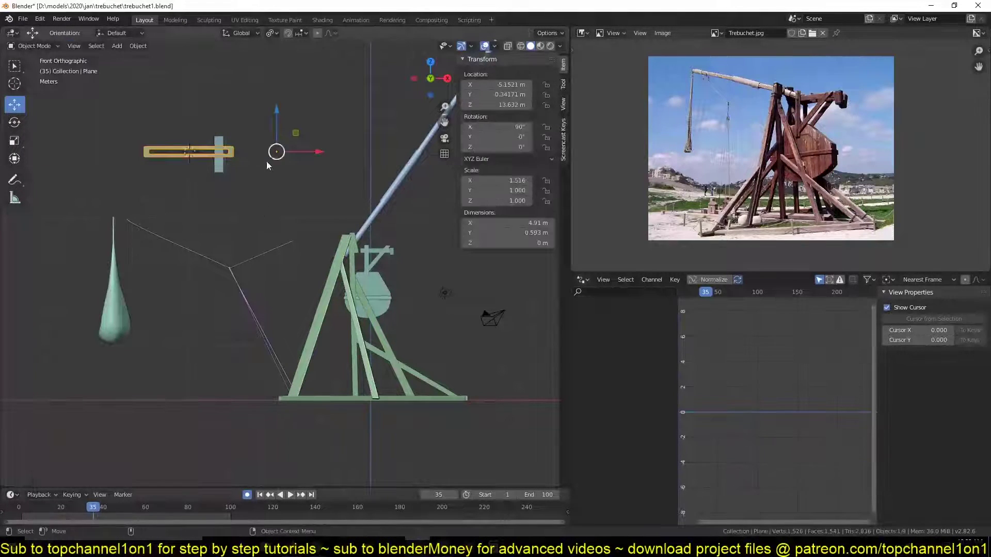
# Test-slide the Cube along the shortened track, then undo the move
pyautogui.click(215, 170)
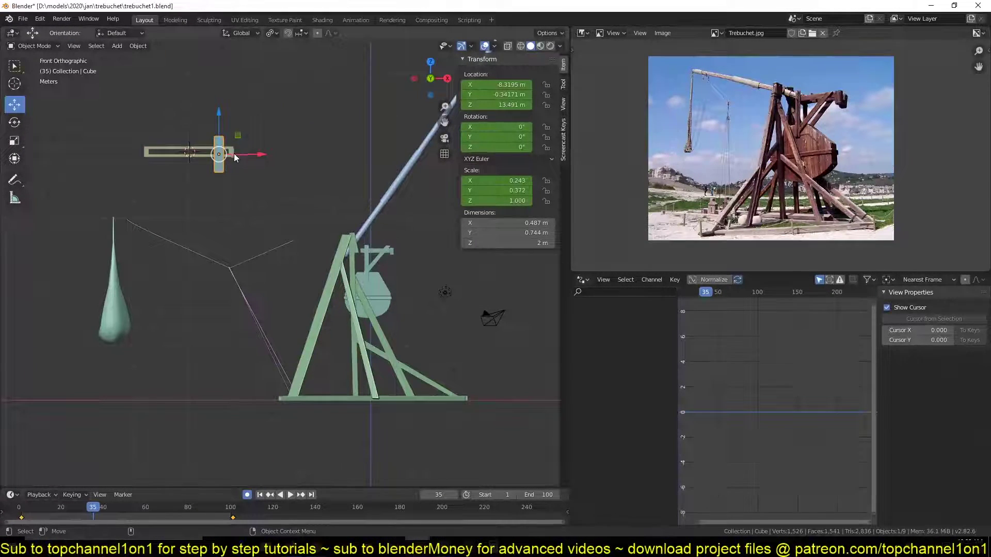
pyautogui.keyDown('shift'); pyautogui.moveTo(406, 123); pyautogui.dragTo(351, 177, button='middle'); pyautogui.keyUp('shift')
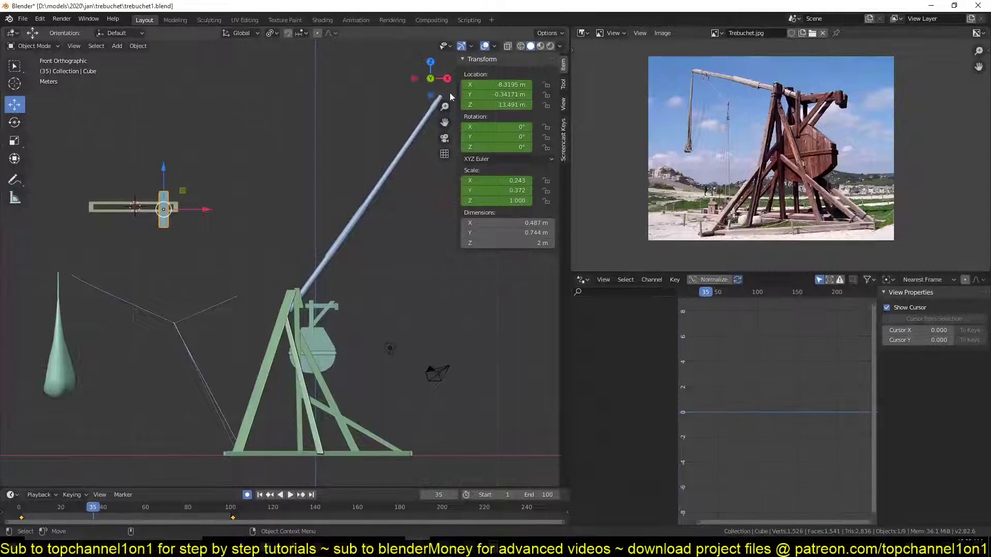
pyautogui.moveTo(201, 209); pyautogui.dragTo(136, 221)
pyautogui.moveTo(193, 224); pyautogui.dragTo(153, 238)
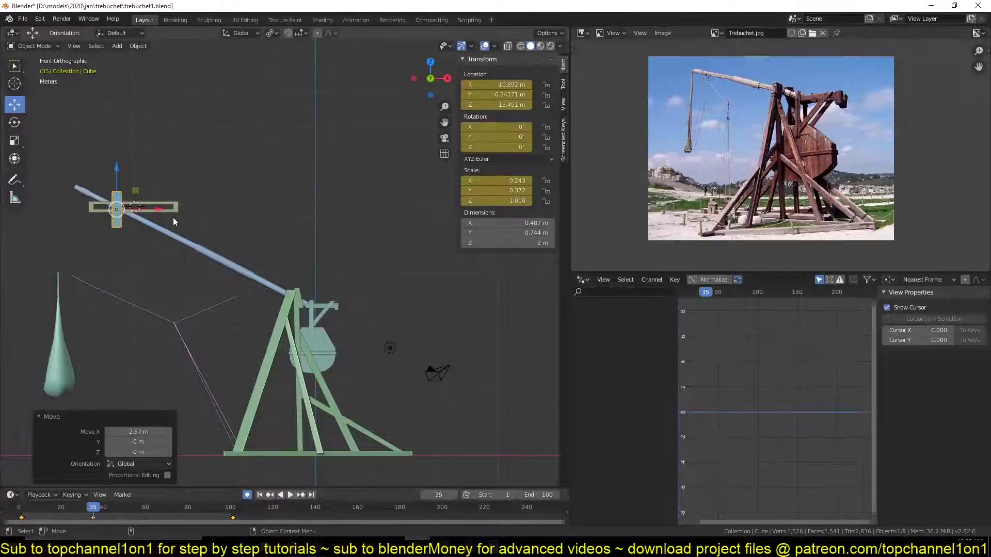
pyautogui.hotkey('ctrl', 'z')
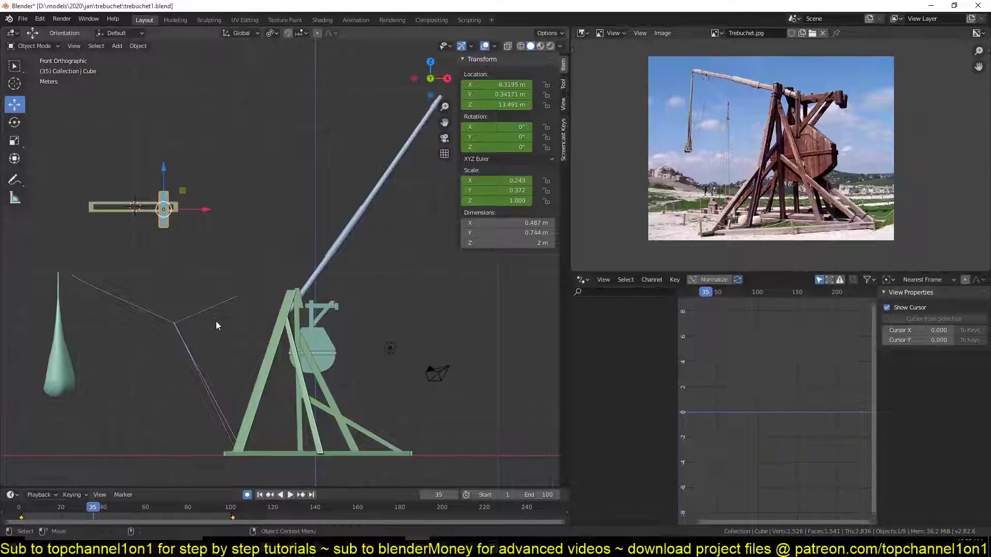